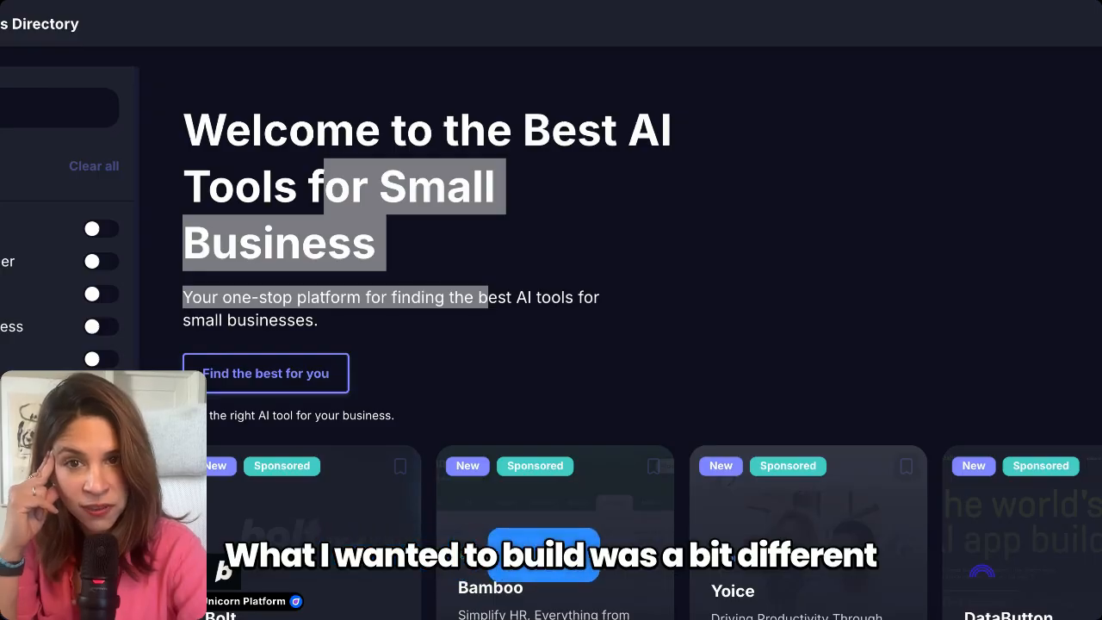
- Look through the AI tools directory page, covering its welcome section, tool cards, category filters, FAQ, newsletter sign-up and business form
click(502, 320)
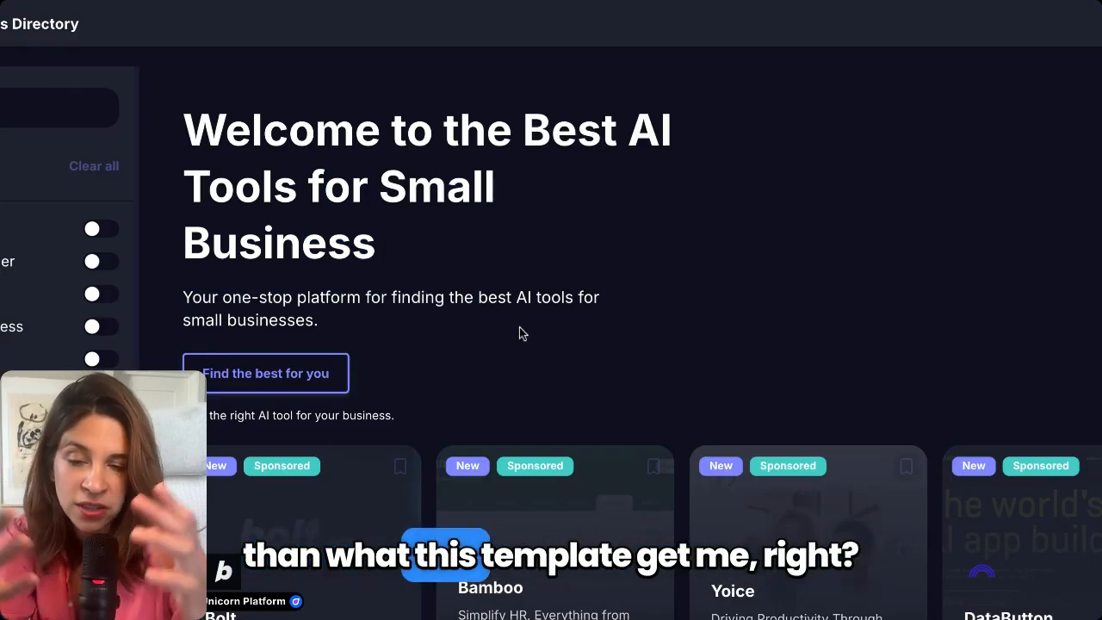
scroll(542, 346, down, 3)
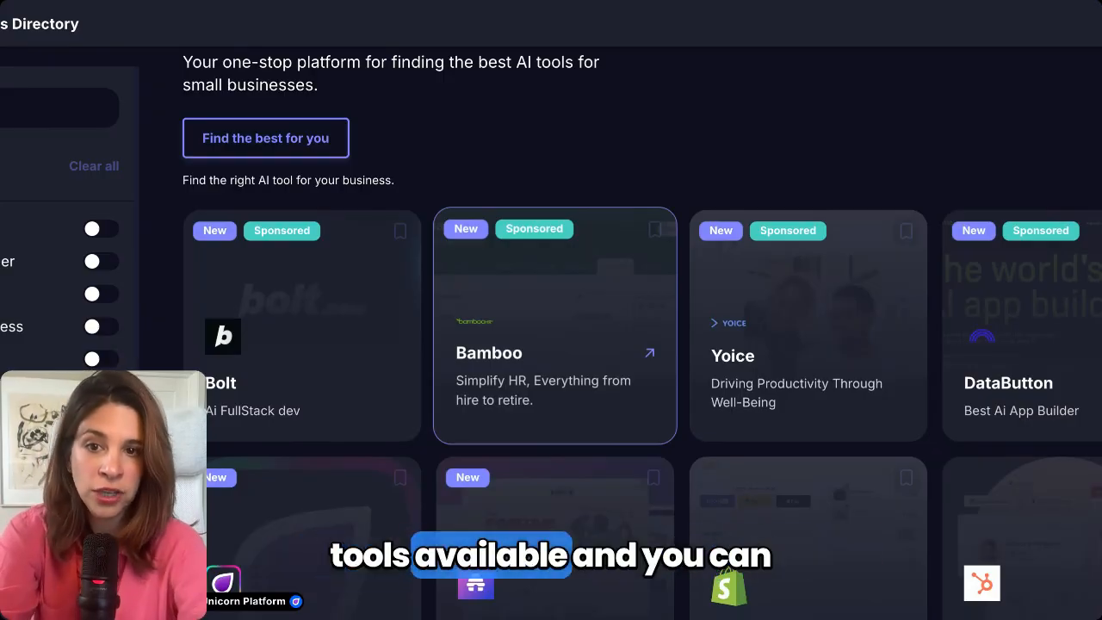
scroll(69, 310, down, 2)
scroll(69, 310, up, 2)
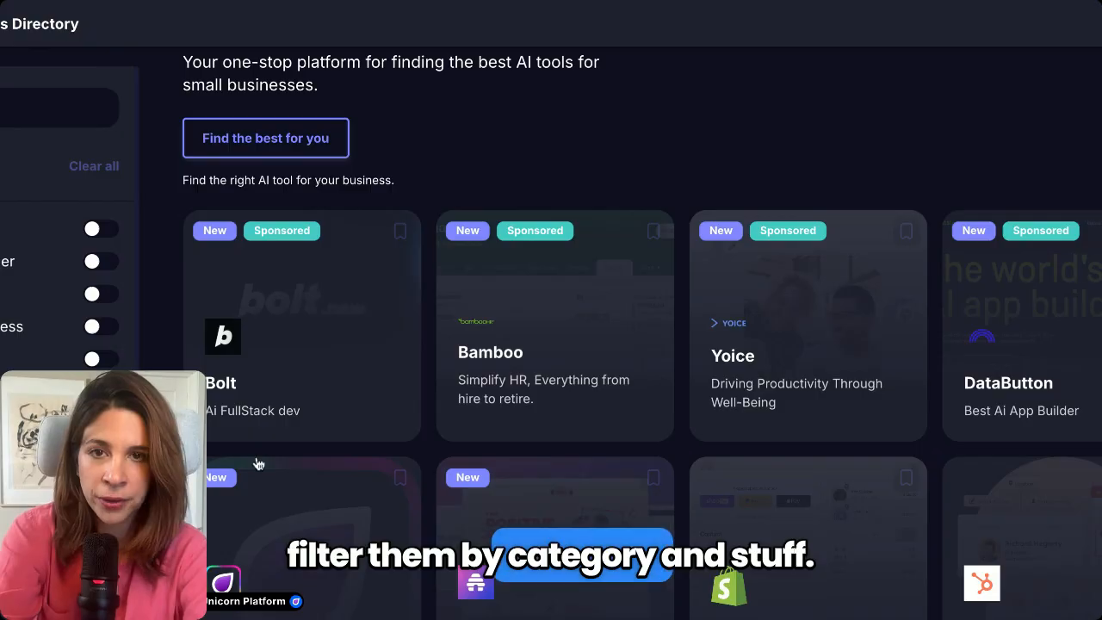
scroll(438, 438, down, 7)
scroll(438, 439, up, 10)
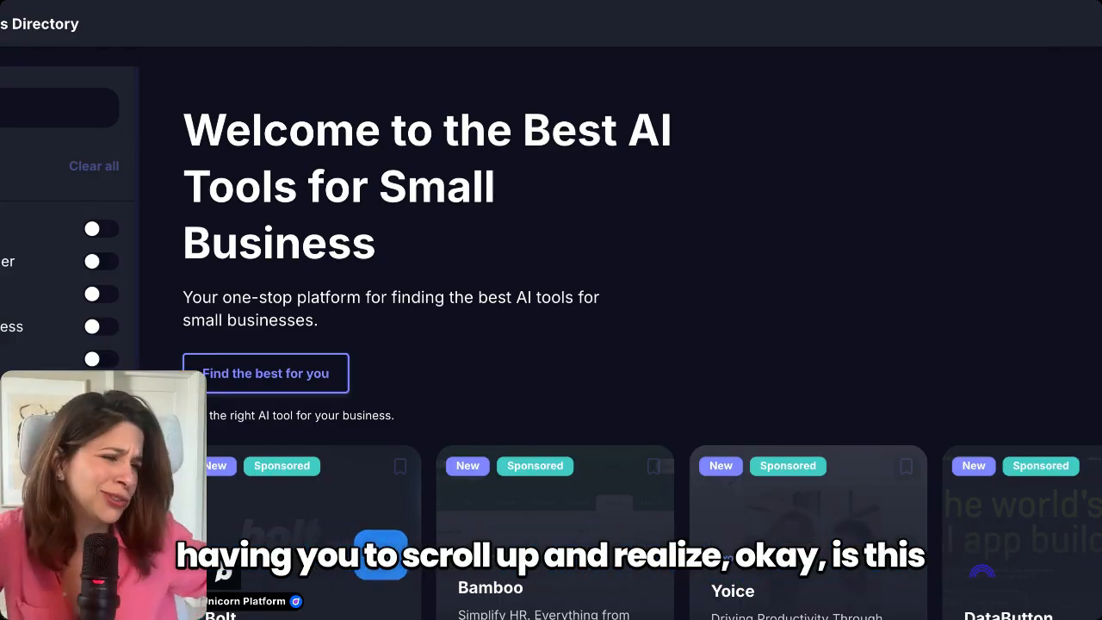
scroll(551, 345, down, 8)
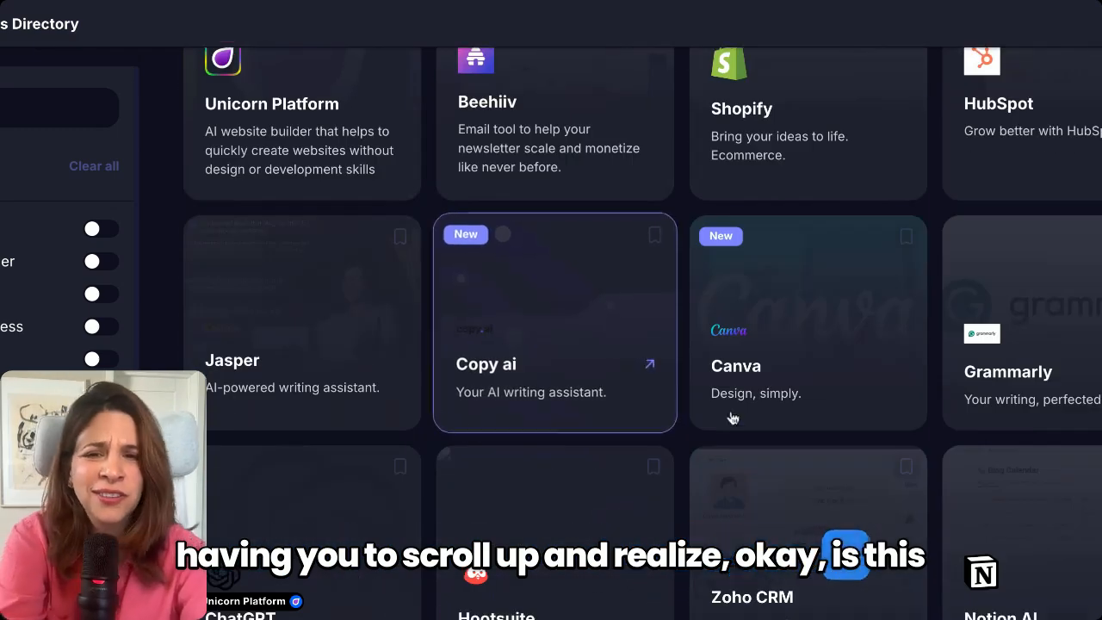
click(91, 229)
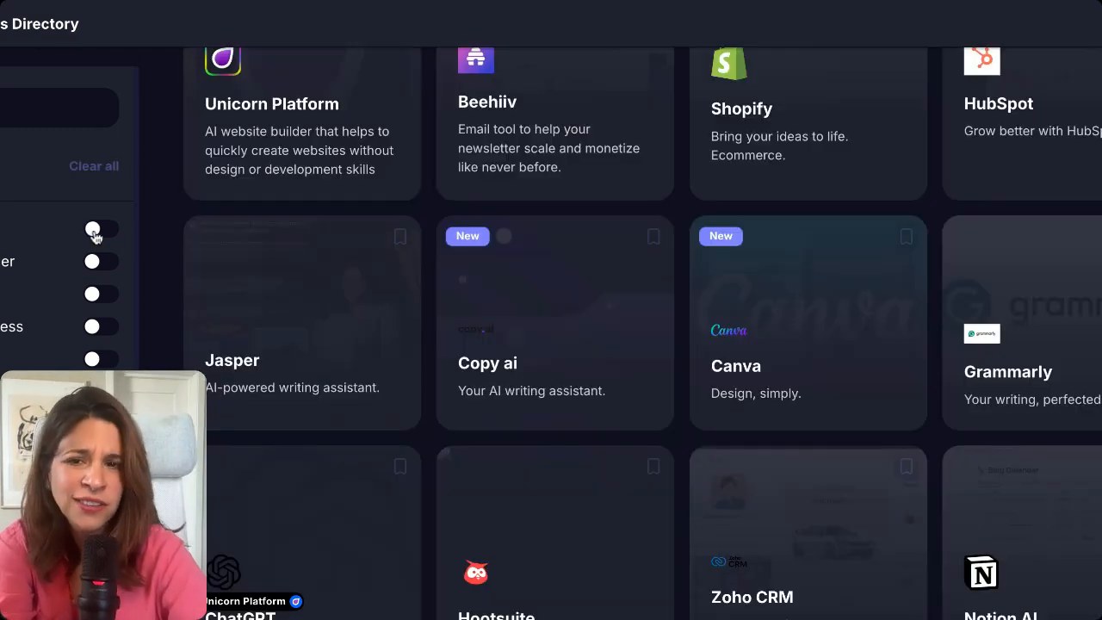
scroll(317, 265, down, 10)
scroll(317, 265, down, 2)
scroll(318, 264, up, 1)
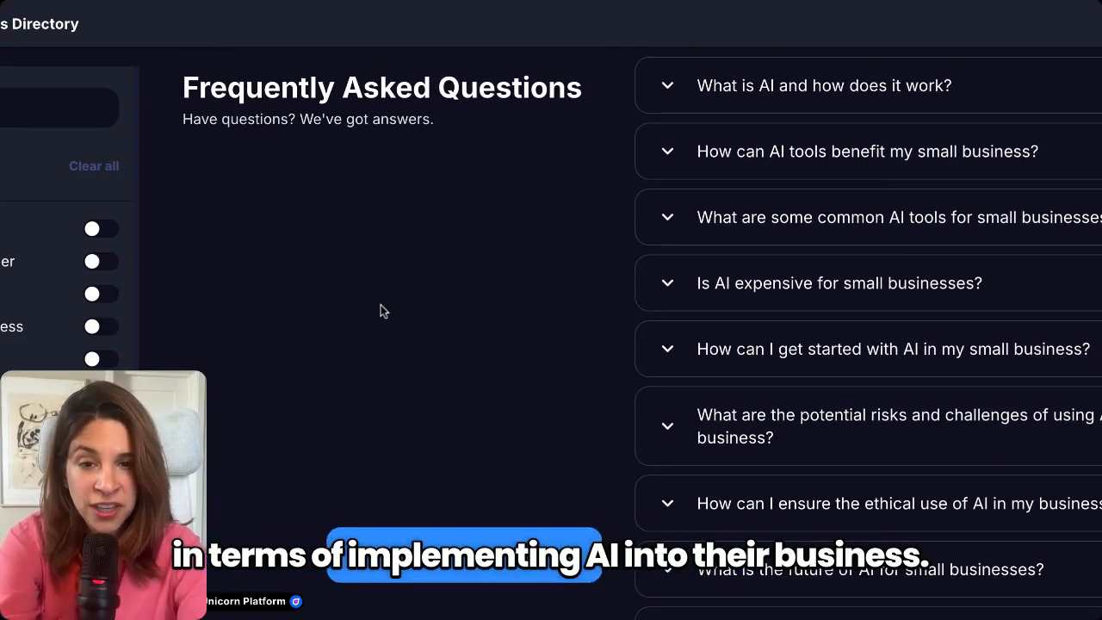
scroll(381, 310, down, 7)
scroll(551, 327, down, 3)
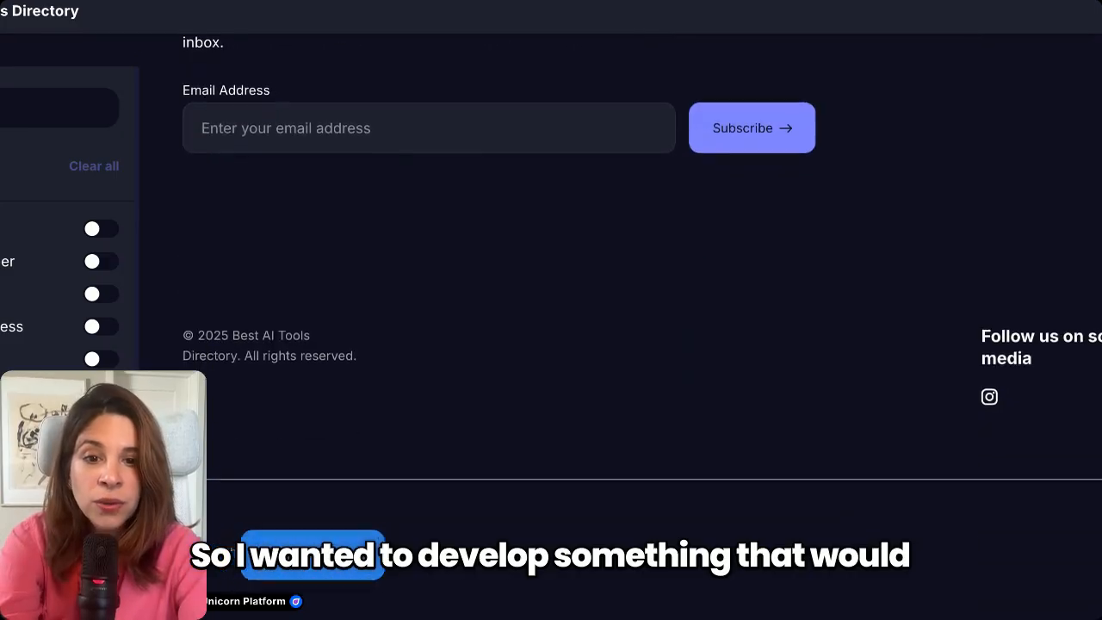
scroll(551, 327, up, 14)
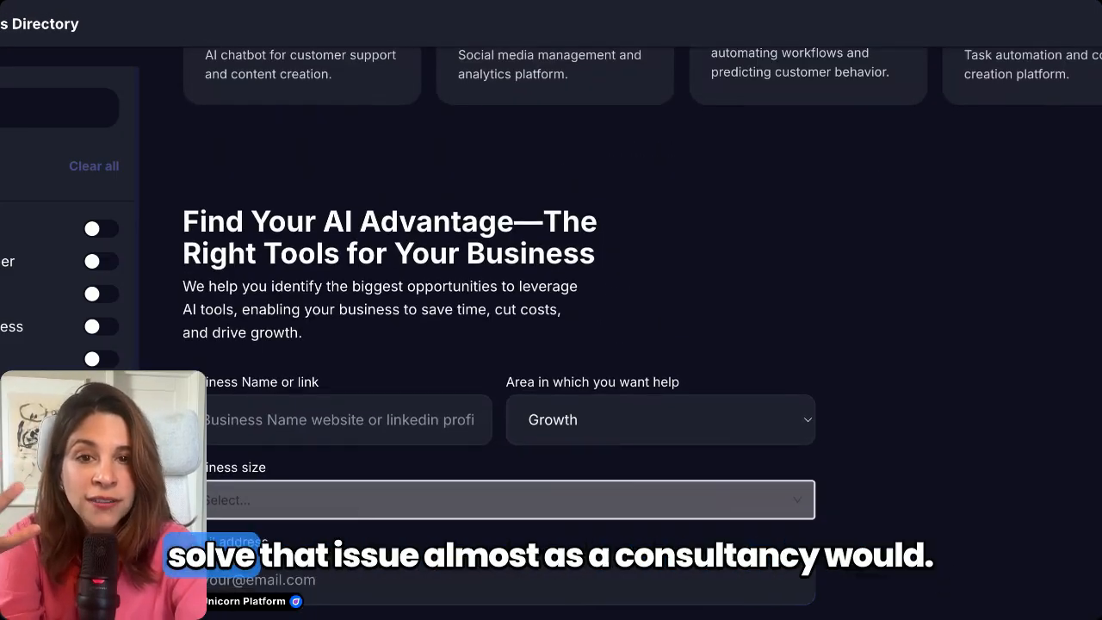
scroll(614, 254, down, 2)
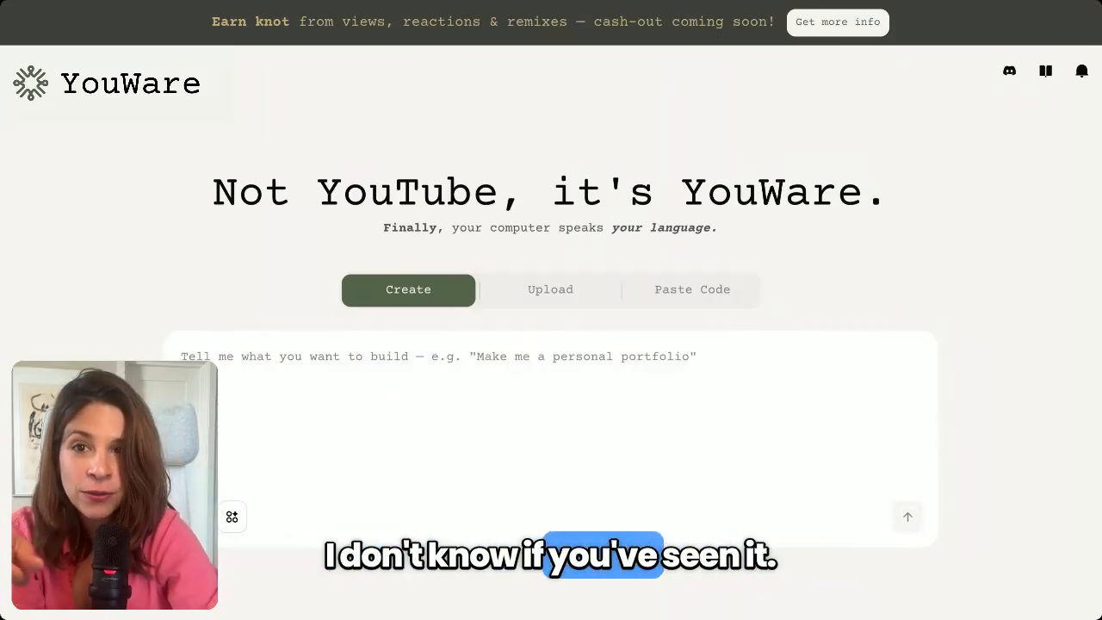
- Switch to YouWare and examine its prompt area and the gallery of community-made projects
click(430, 438)
scroll(432, 436, down, 3)
scroll(432, 435, up, 3)
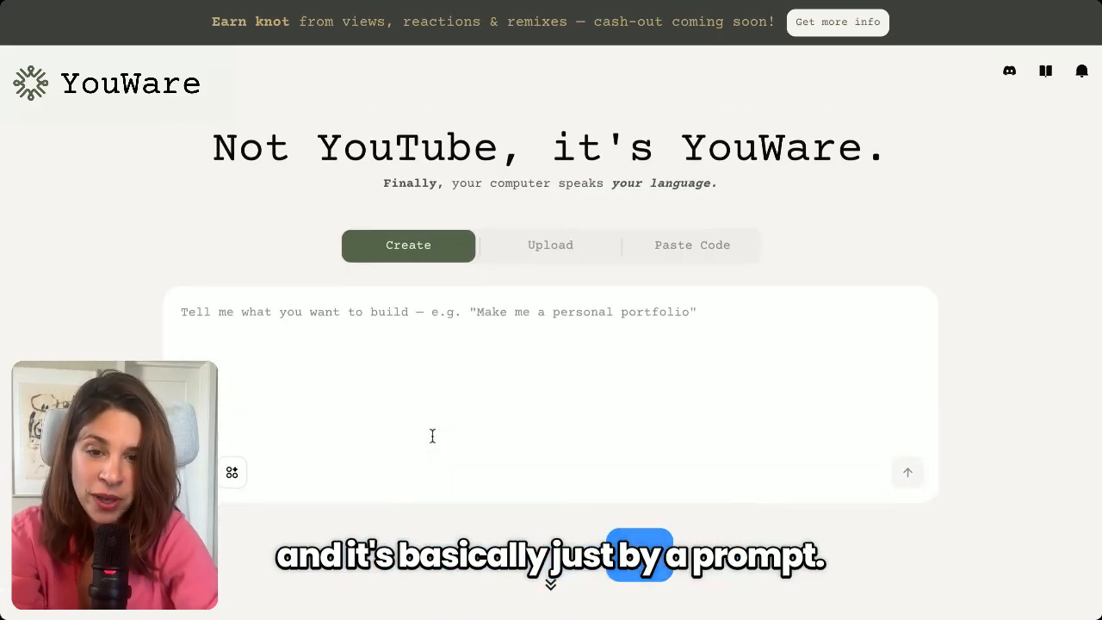
scroll(432, 436, down, 9)
scroll(552, 358, down, 2)
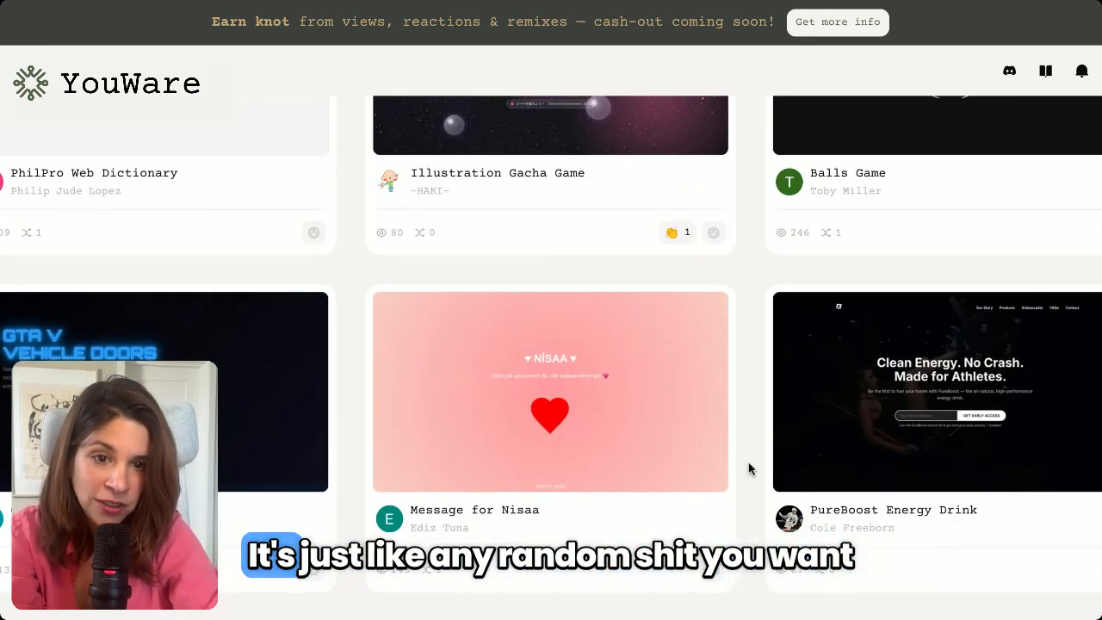
scroll(748, 468, down, 4)
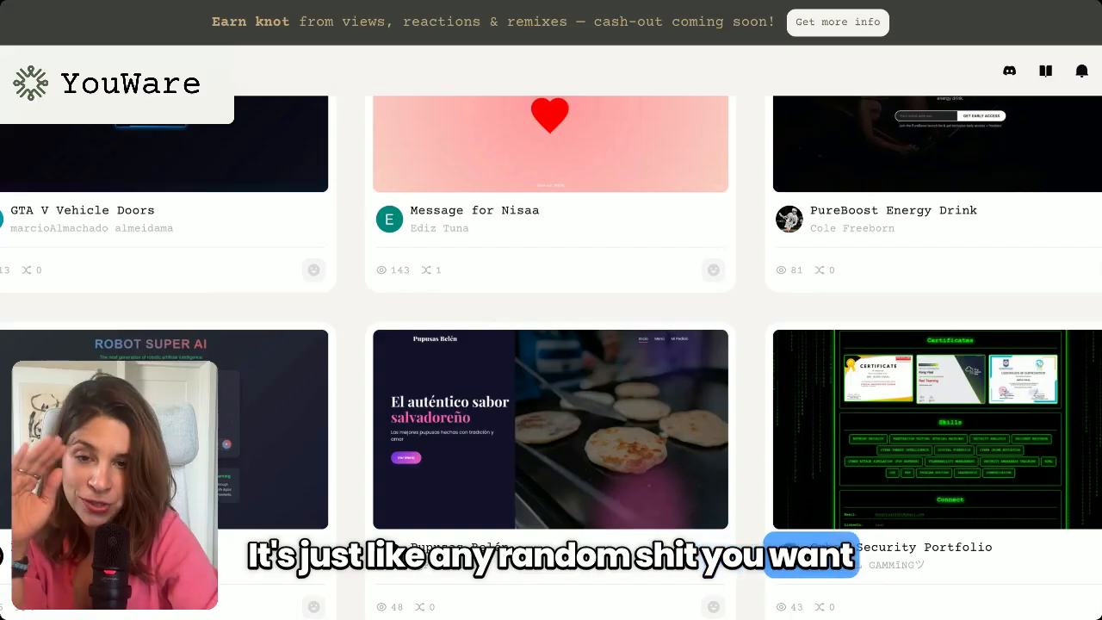
scroll(465, 227, down, 3)
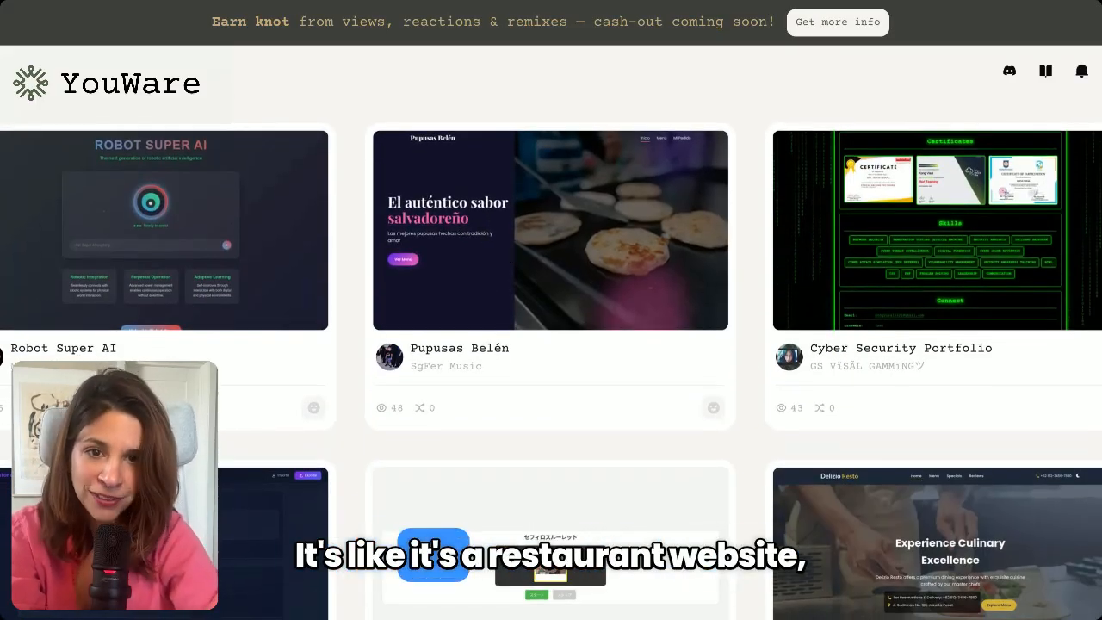
scroll(551, 344, down, 7)
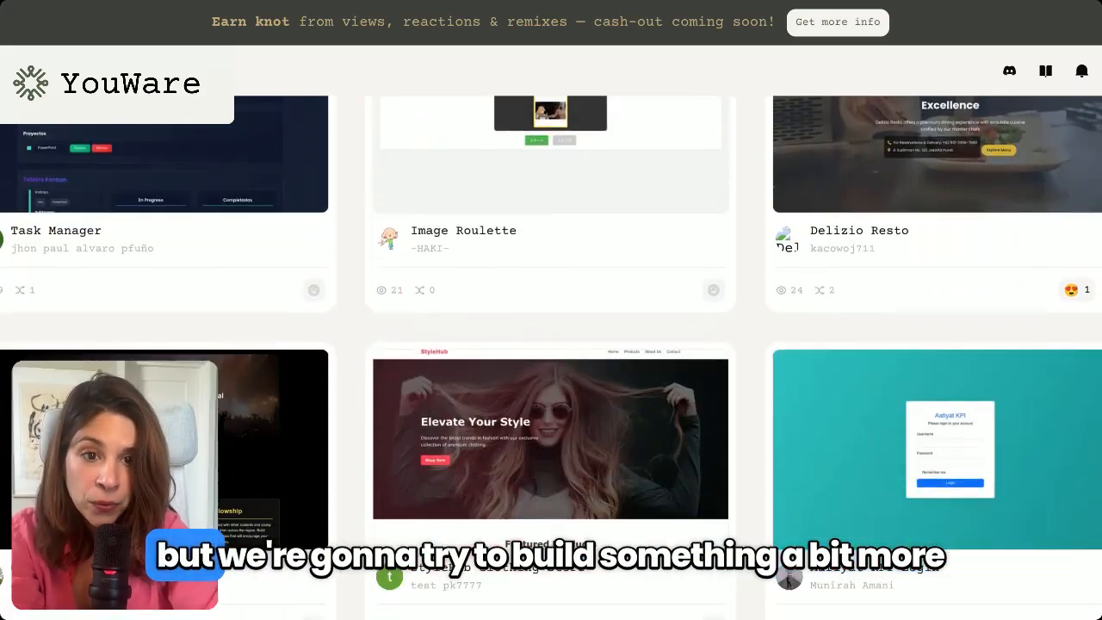
scroll(551, 345, down, 10)
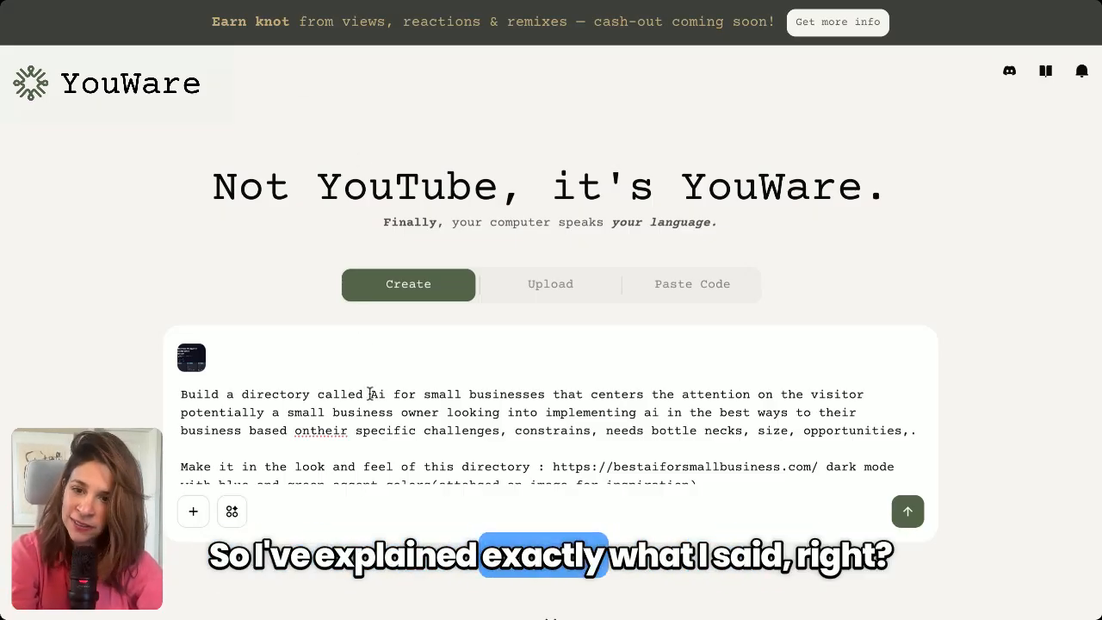
- Review the opening paragraph of the prepared prompt describing the AI directory for small businesses
scroll(370, 388, down, 3)
scroll(370, 392, up, 3)
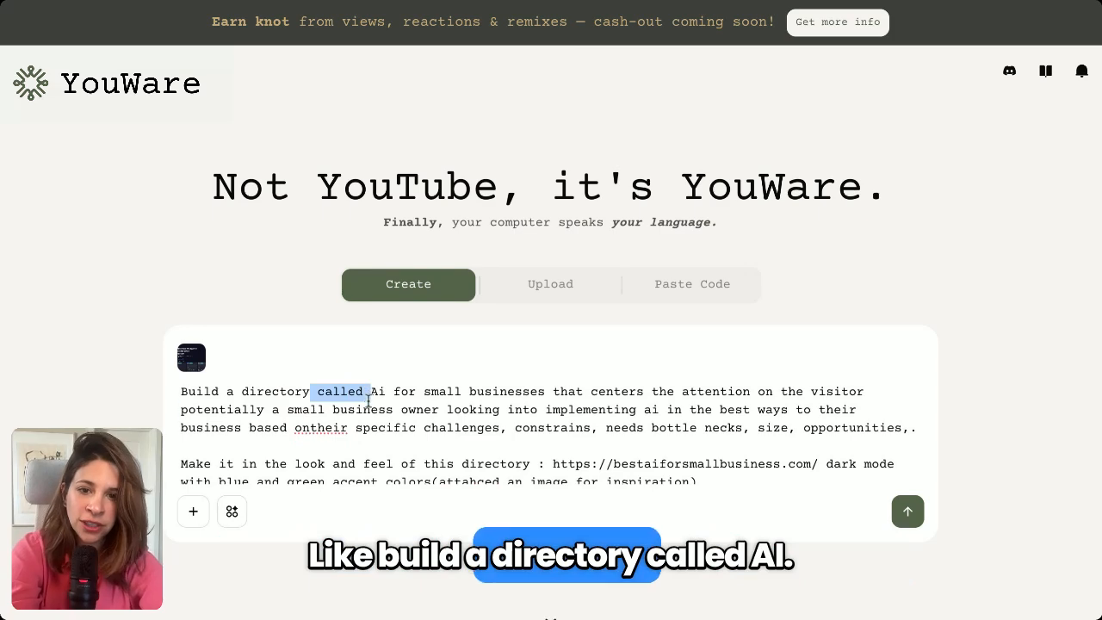
drag(369, 398, 470, 424)
click(511, 413)
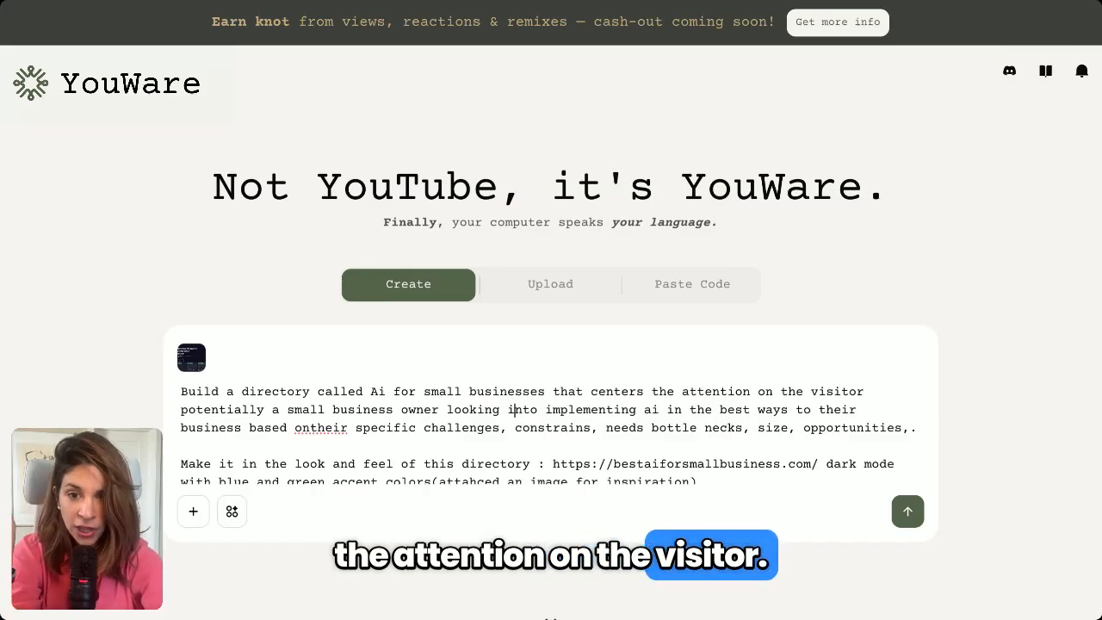
double_click(476, 413)
scroll(546, 449, down, 1)
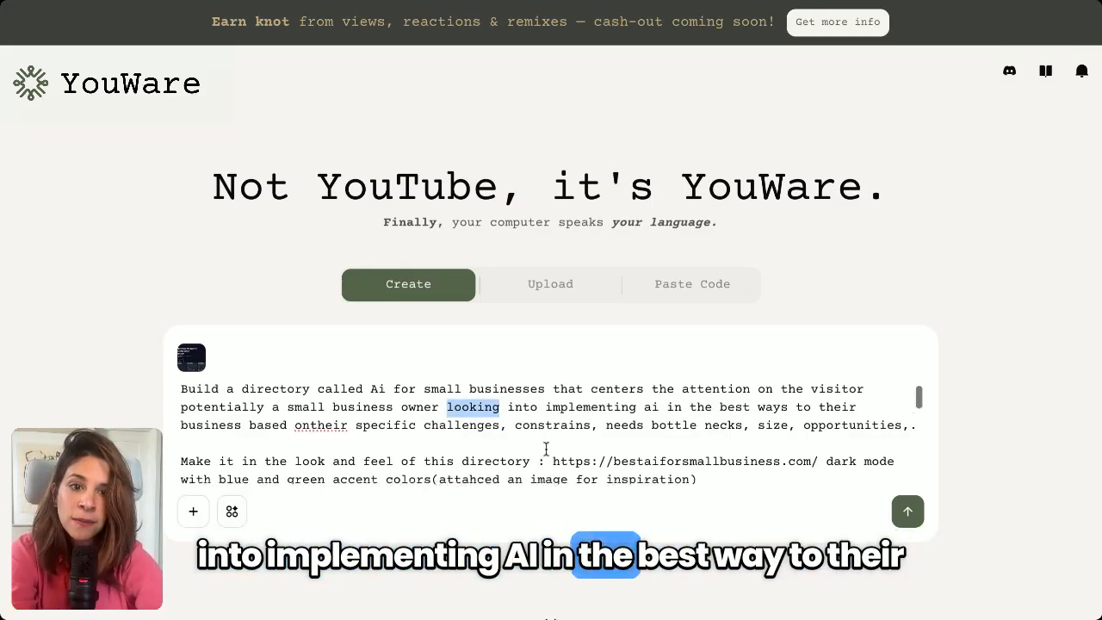
scroll(546, 449, down, 1)
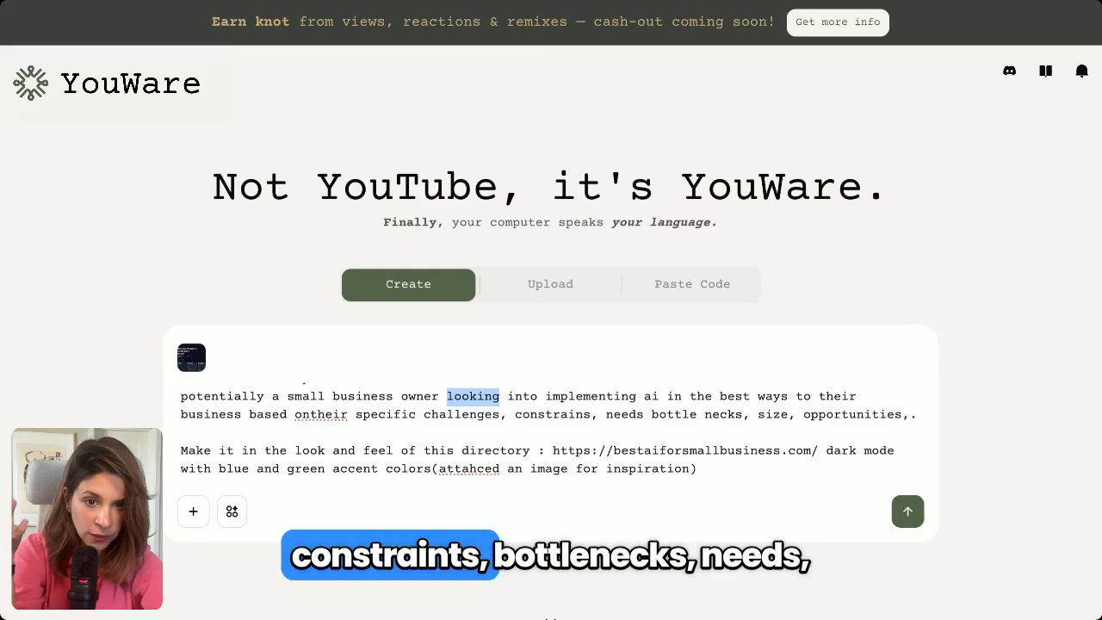
- Insert a comma after "needs" in the prompt's list of business factors and end the list with "etc."
click(647, 415)
text(,)
click(692, 449)
scroll(693, 449, down, 1)
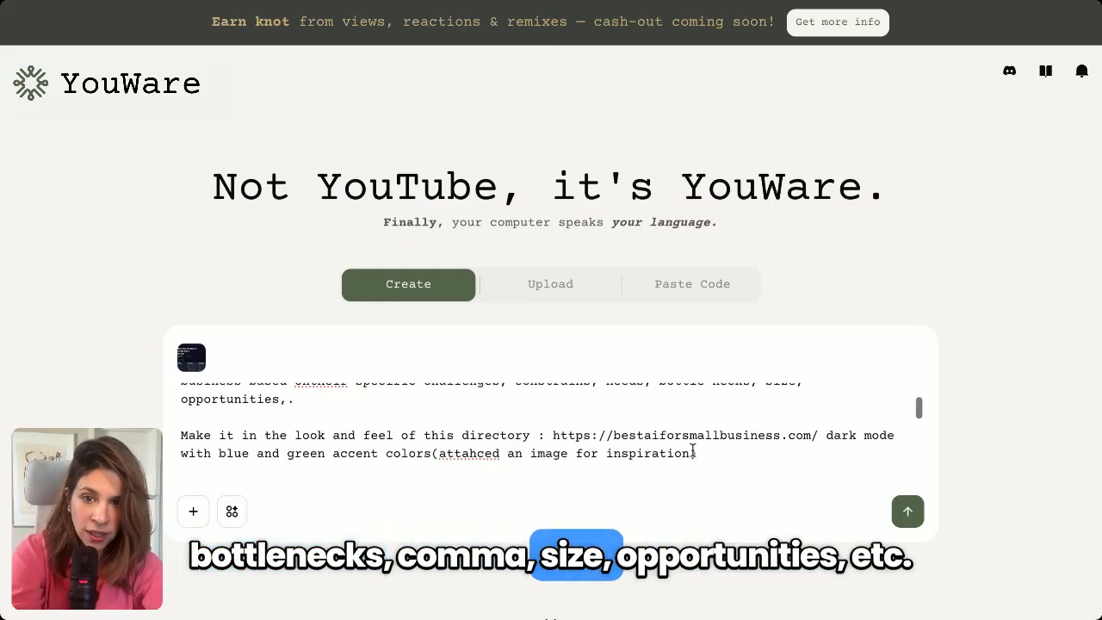
key(Left)
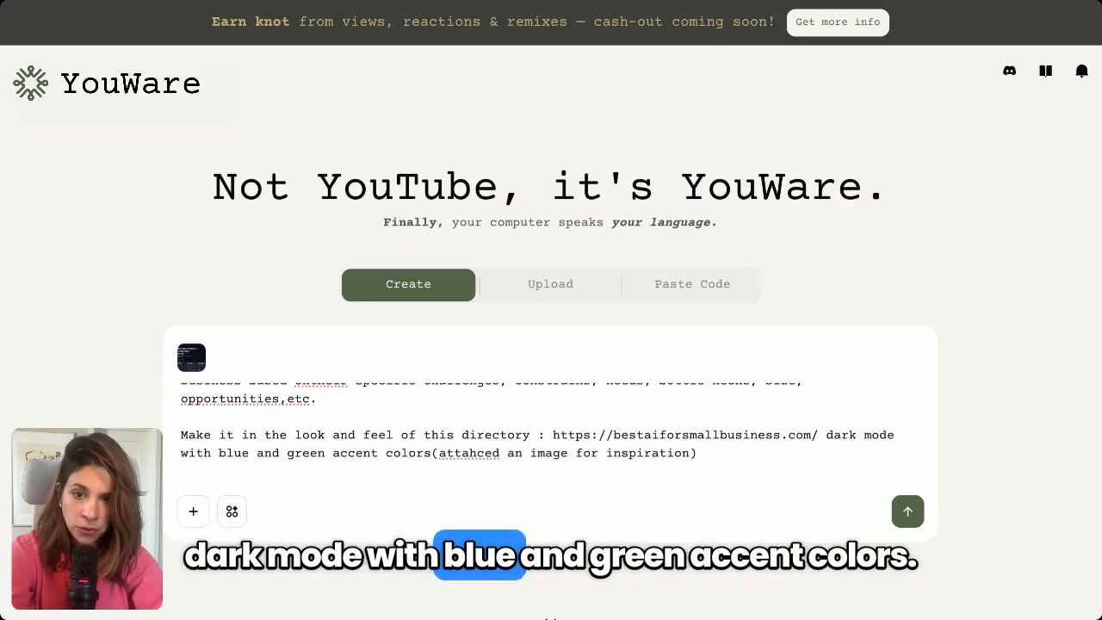
- Add a line break in the prompt after the note about the image attached for inspiration
key(shift+Return)
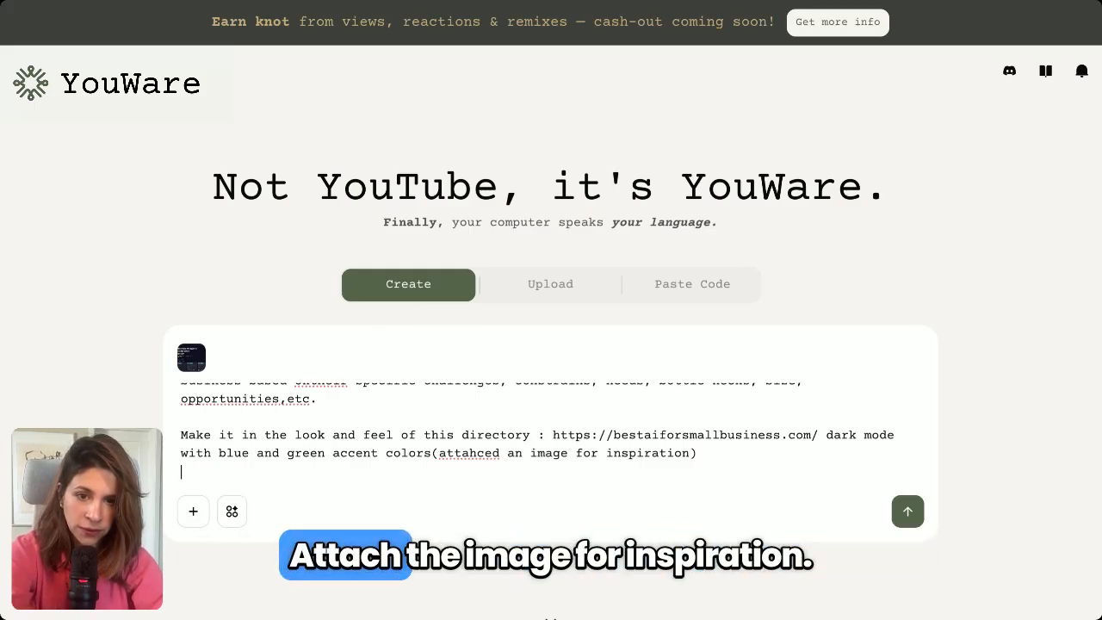
scroll(310, 435, down, 1)
scroll(308, 397, up, 1)
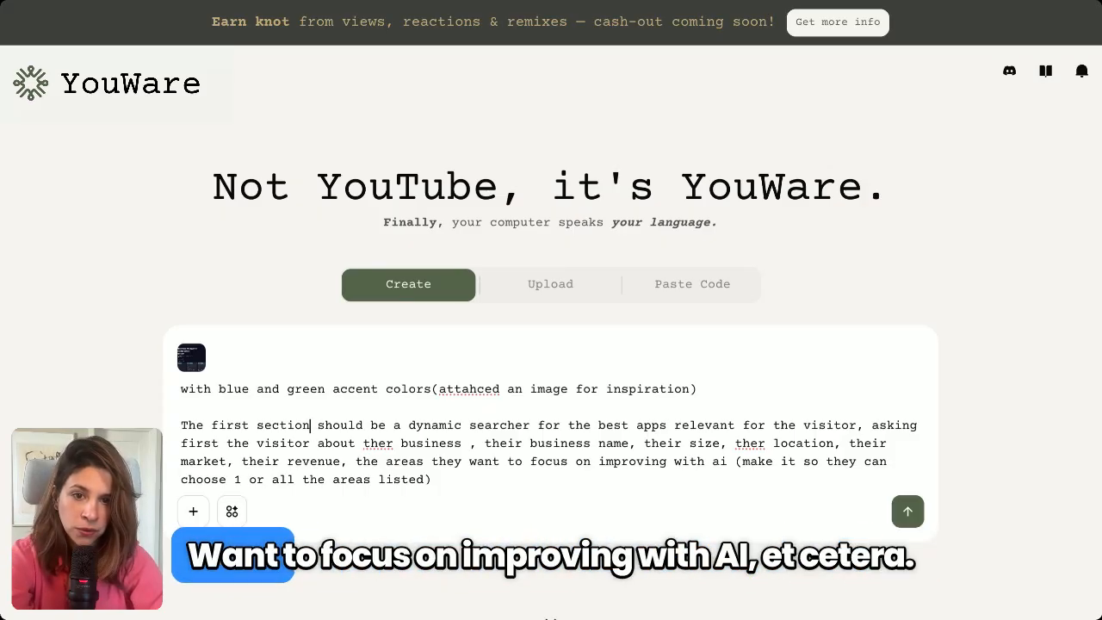
- Append "almost as if it is going to give them an effective instant consulting session." to the first-section paragraph of the prompt
key(Down)
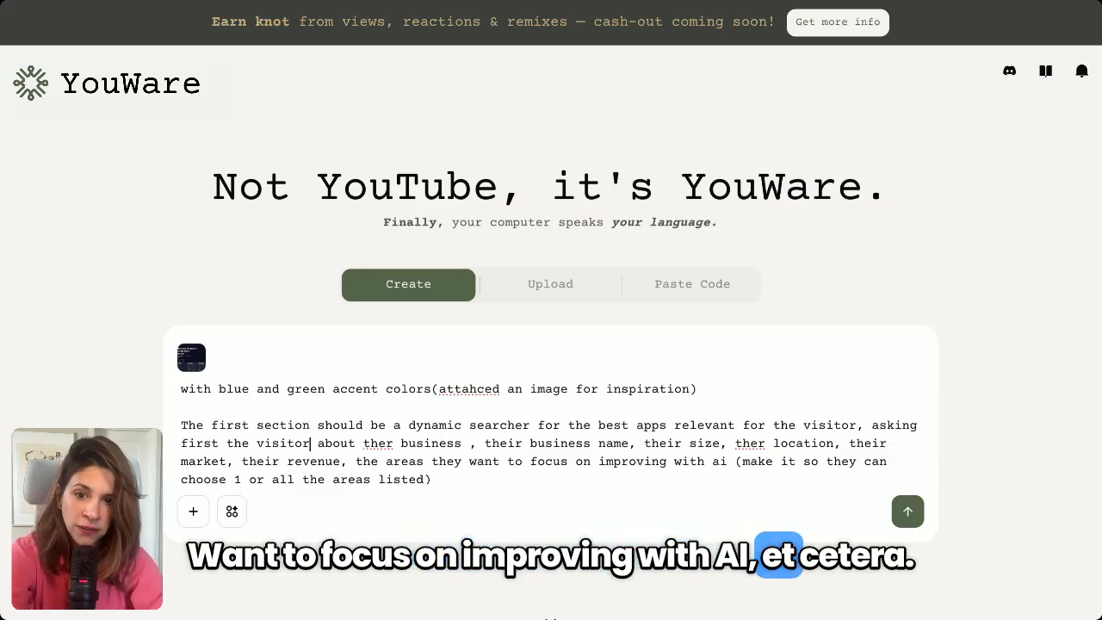
key(Down)
key(Down)
key(Down)
key(Down)
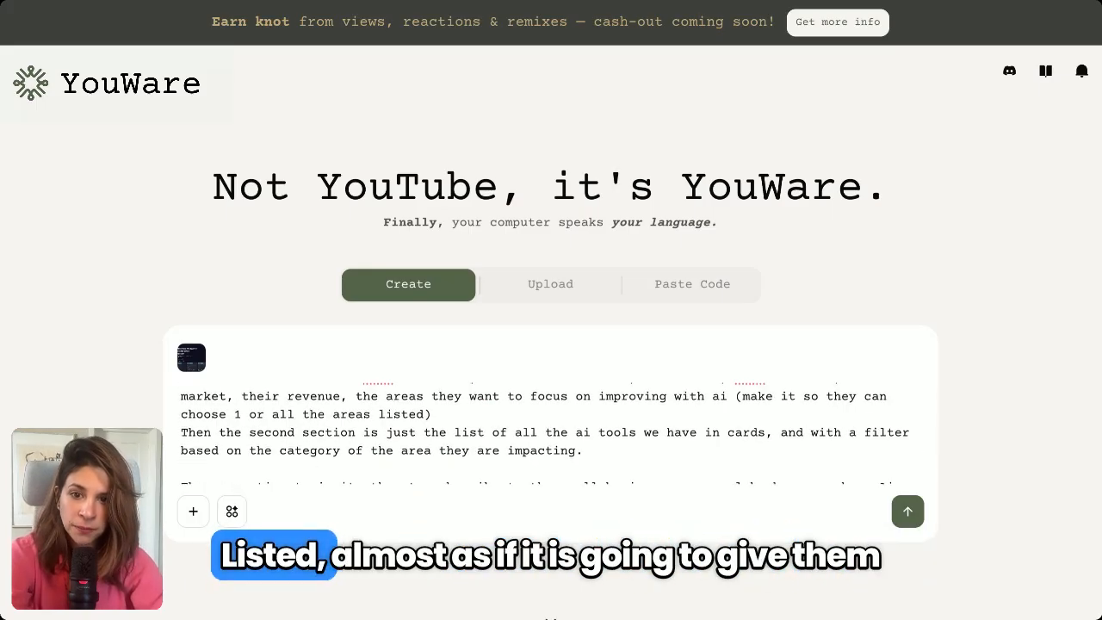
text(almost)
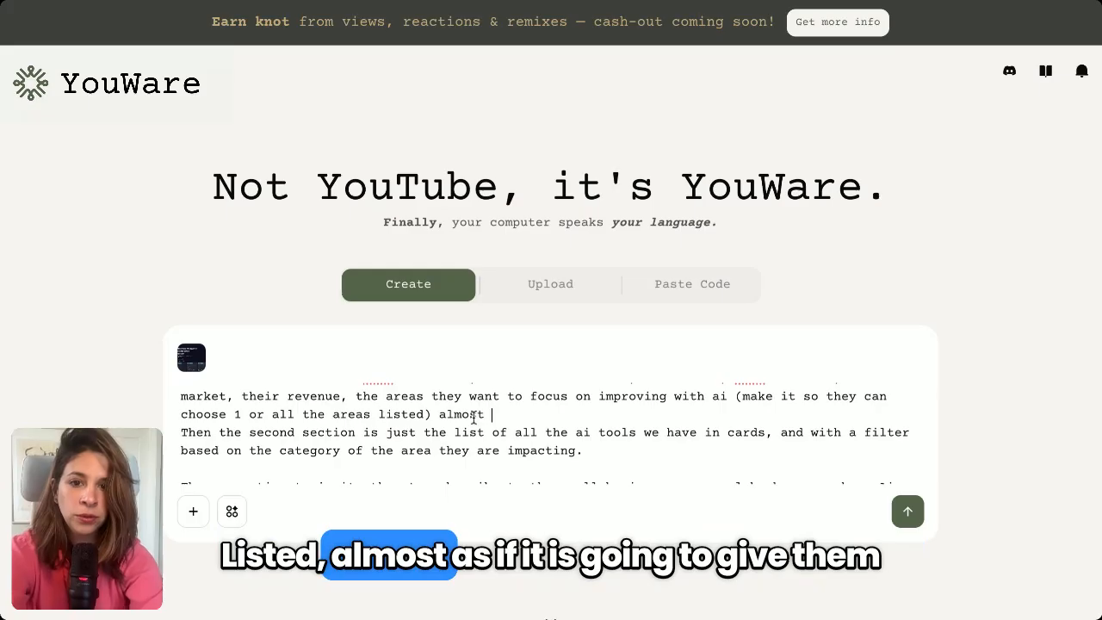
text( as if it i)
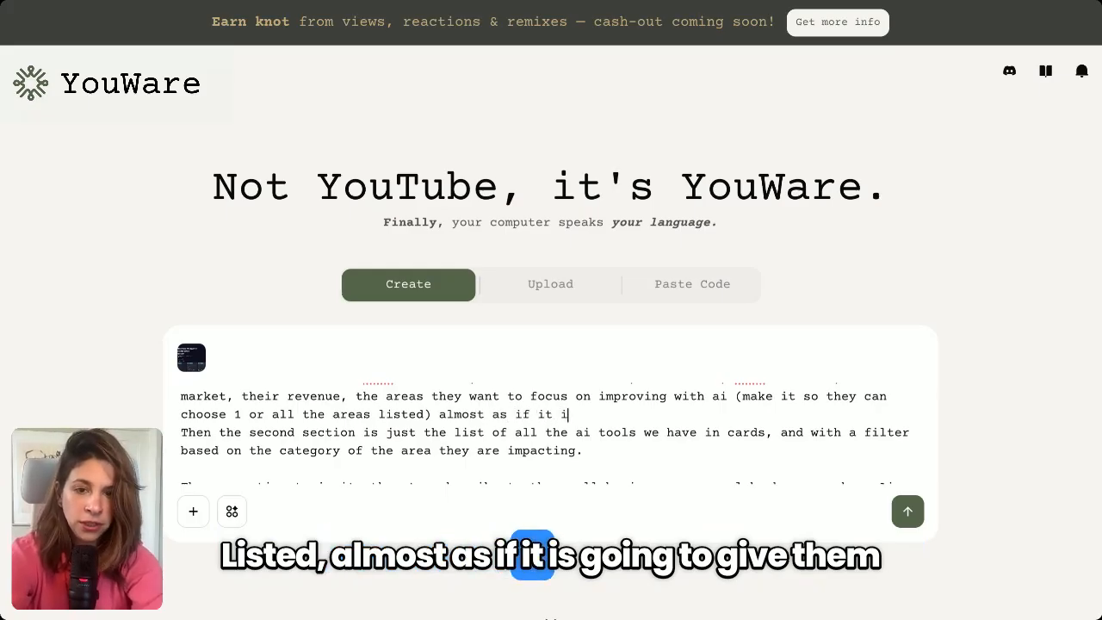
text(s going to give t)
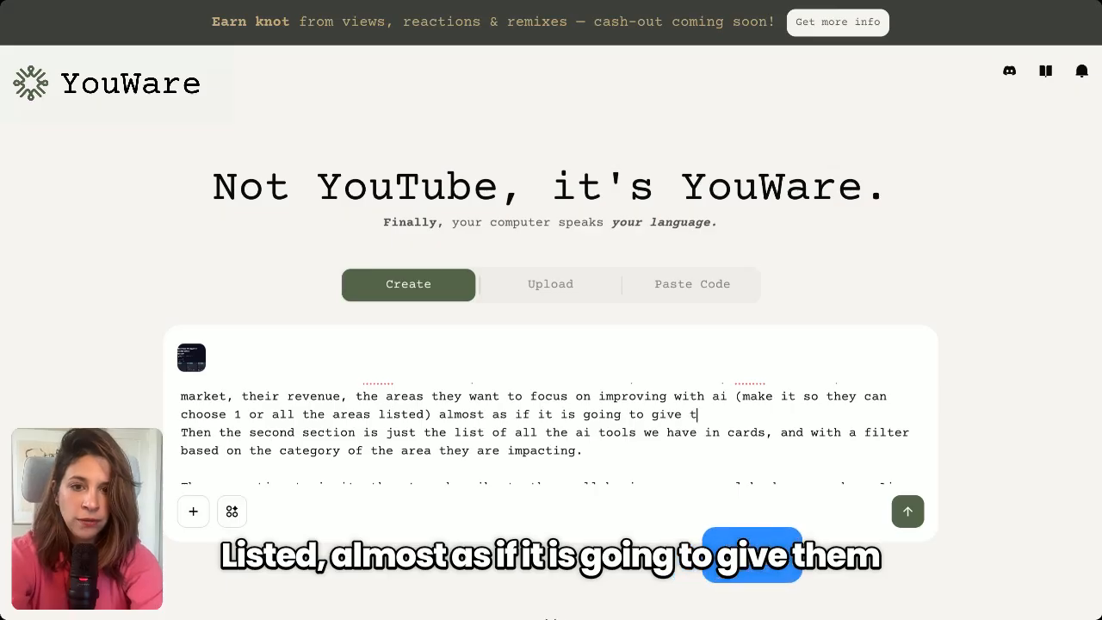
text(hem an)
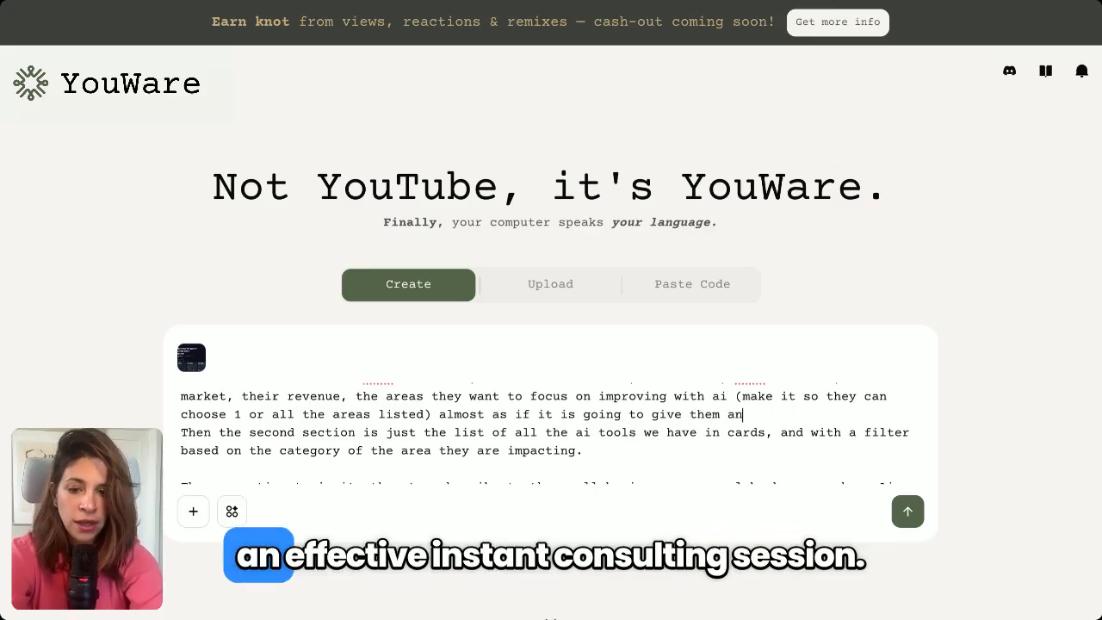
text( effective instant )
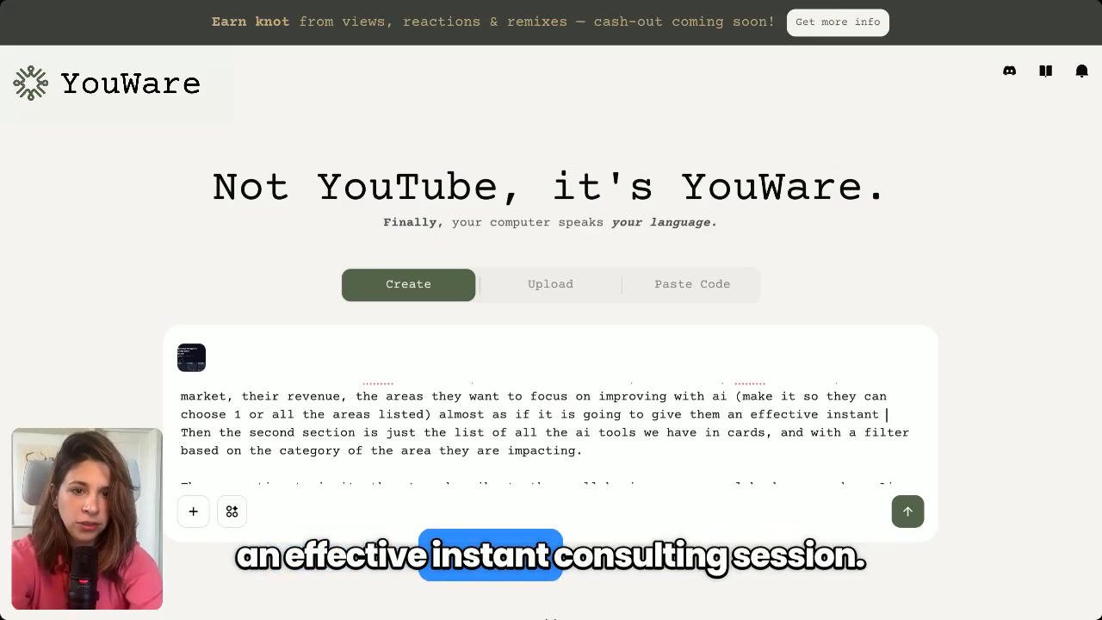
text(consulting session.  Then)
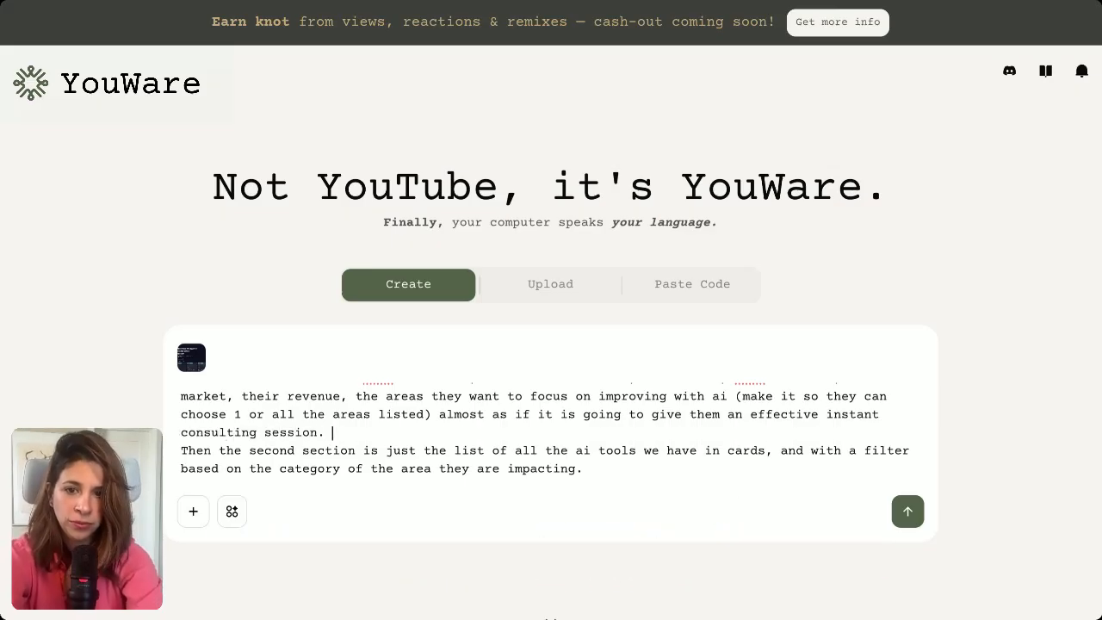
- Add a line break before the prompt's second-section paragraph and another after the closing domain line
key(Return)
key(Down)
key(Down)
key(Down)
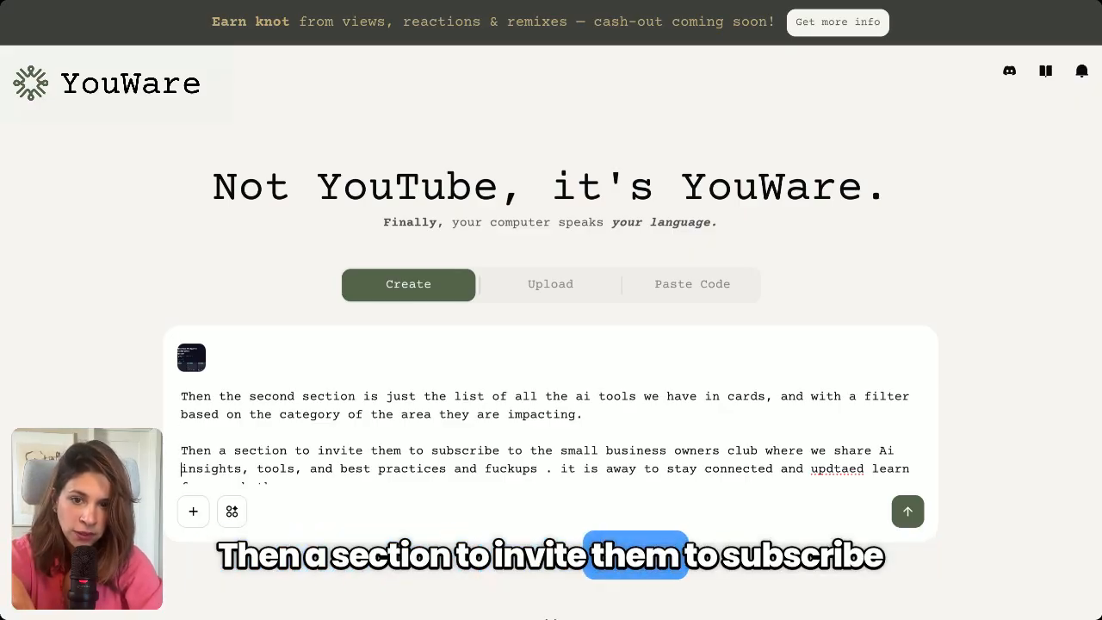
scroll(551, 430, down, 1)
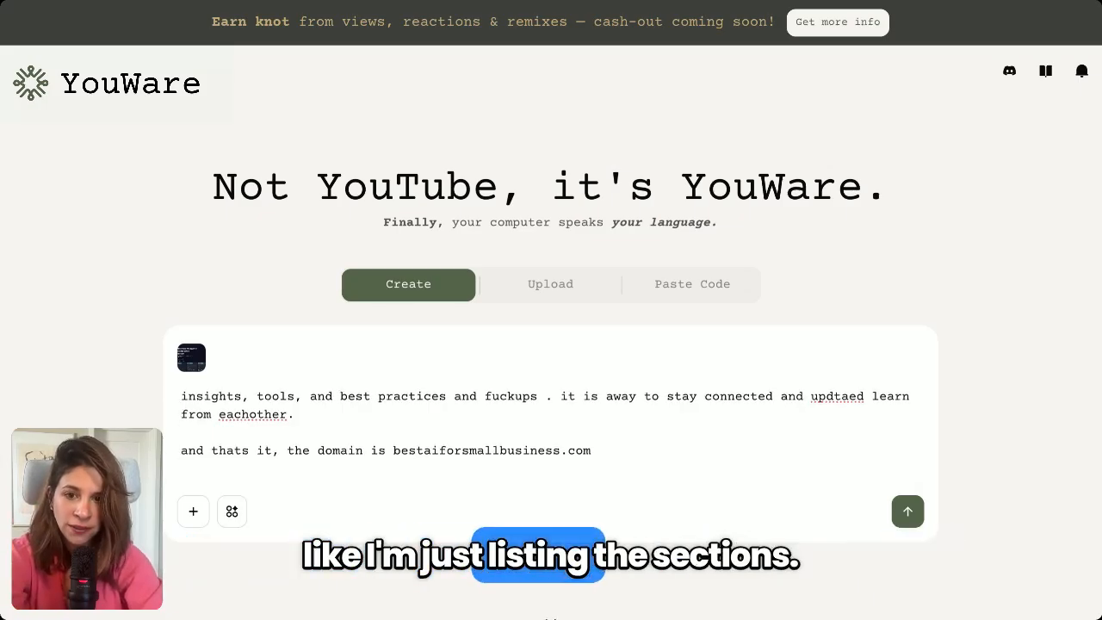
key(Return)
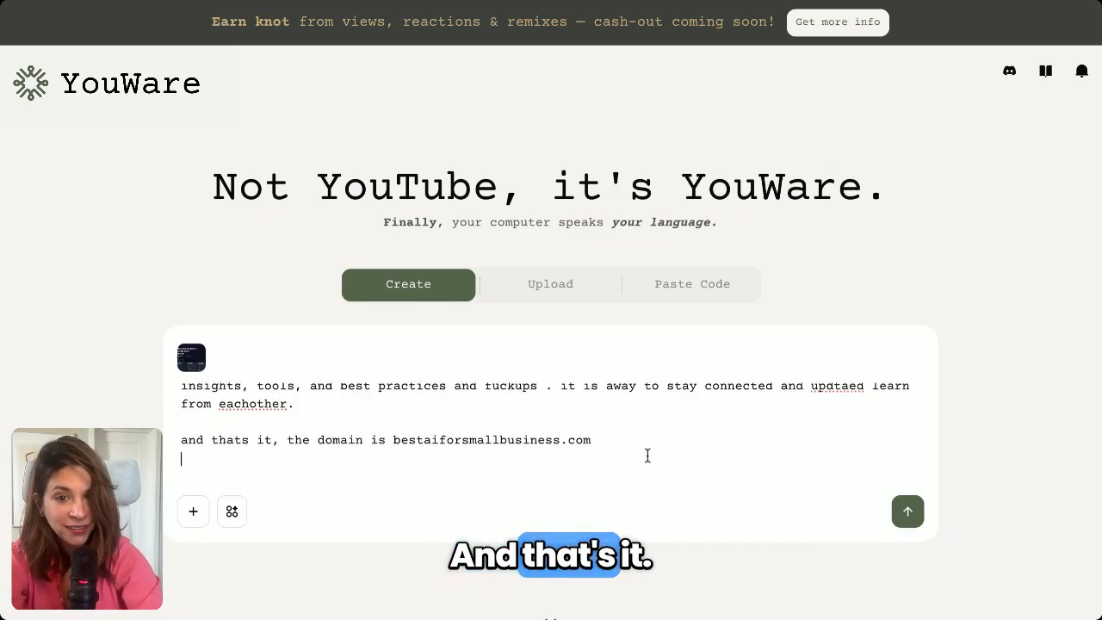
- Remove the trailing blank line from the prompt and submit it to generate the site
key(BackSpace)
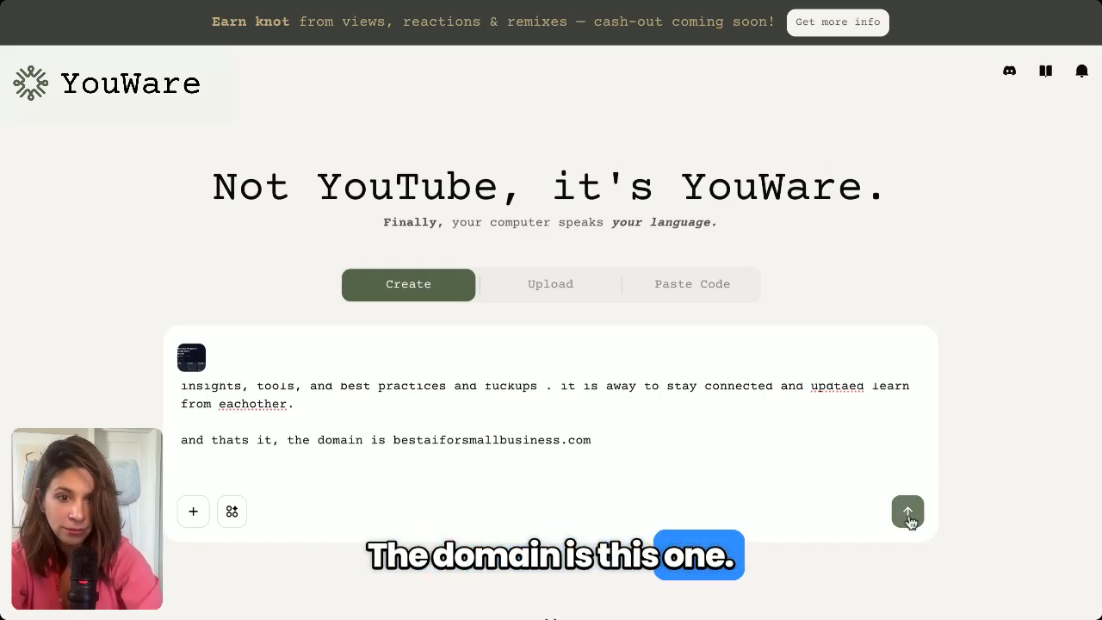
click(909, 514)
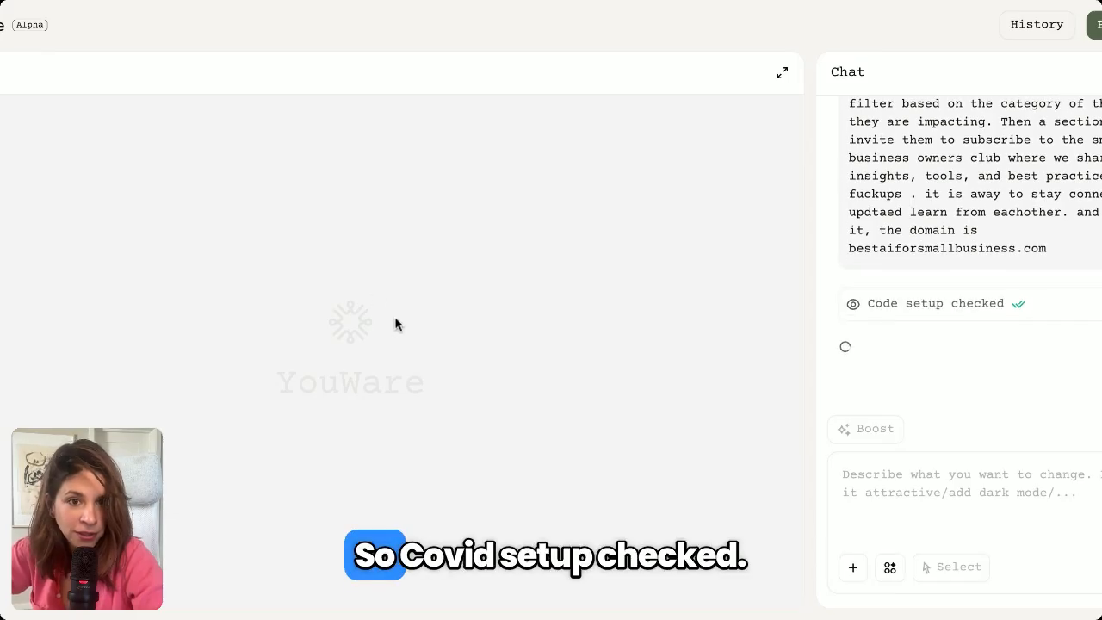
scroll(943, 320, up, 5)
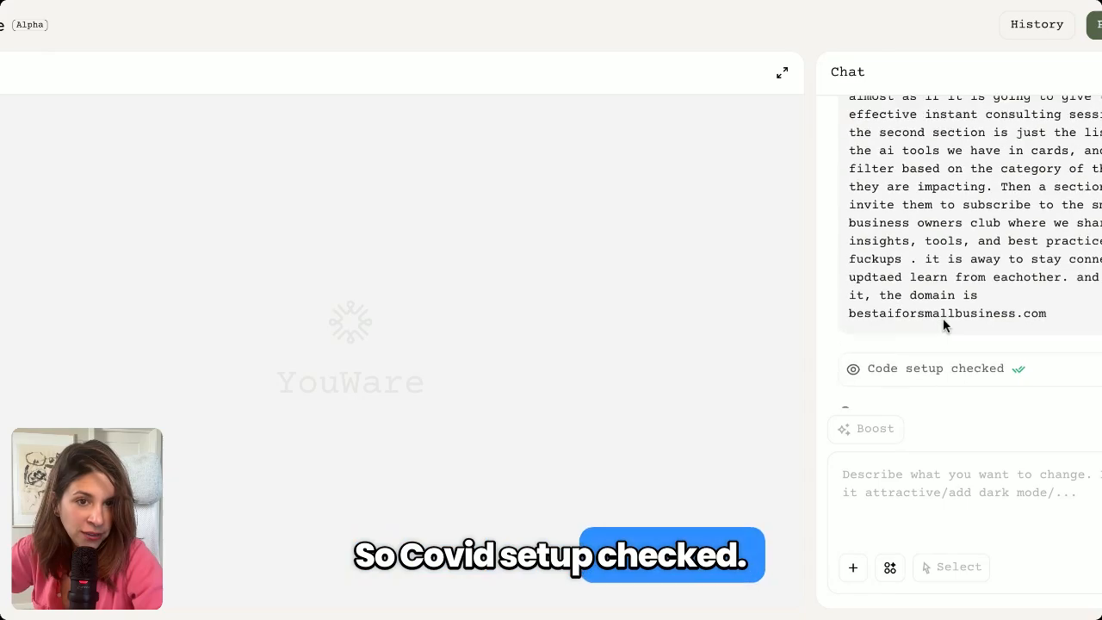
scroll(943, 324, up, 3)
scroll(943, 324, down, 10)
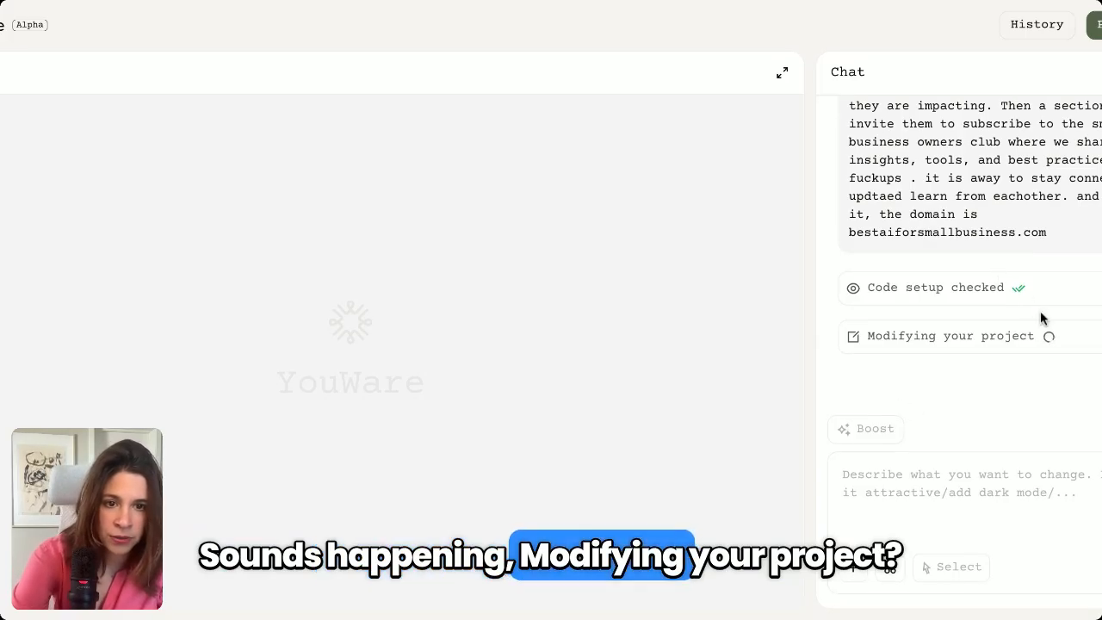
scroll(1041, 311, up, 2)
scroll(1040, 311, up, 10)
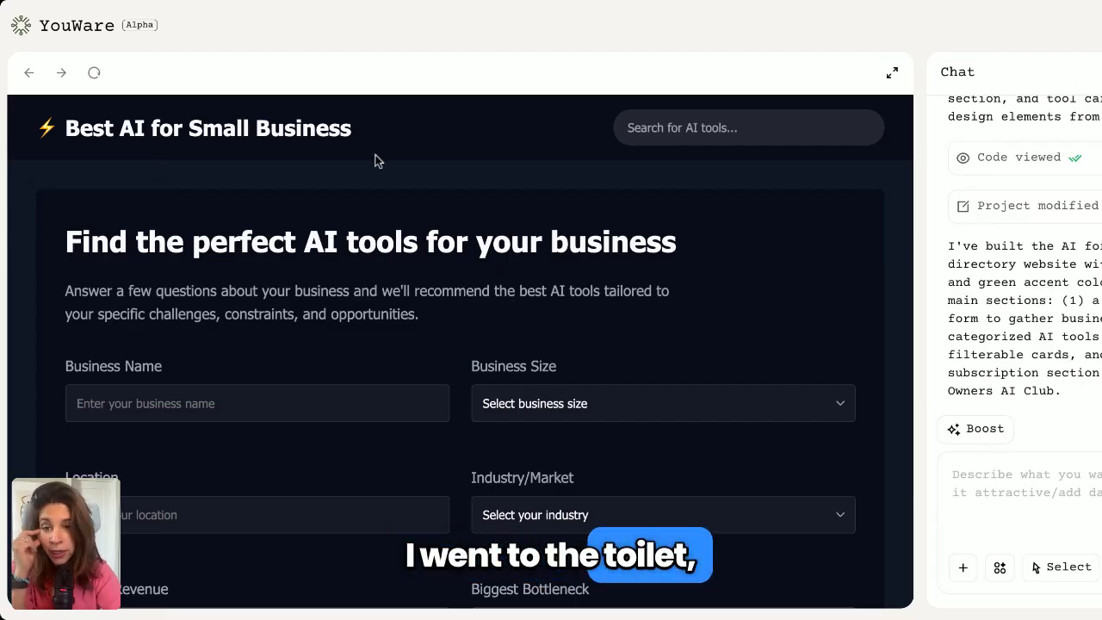
- Examine the heading and introductory text of the generated site's business questionnaire
scroll(447, 252, down, 3)
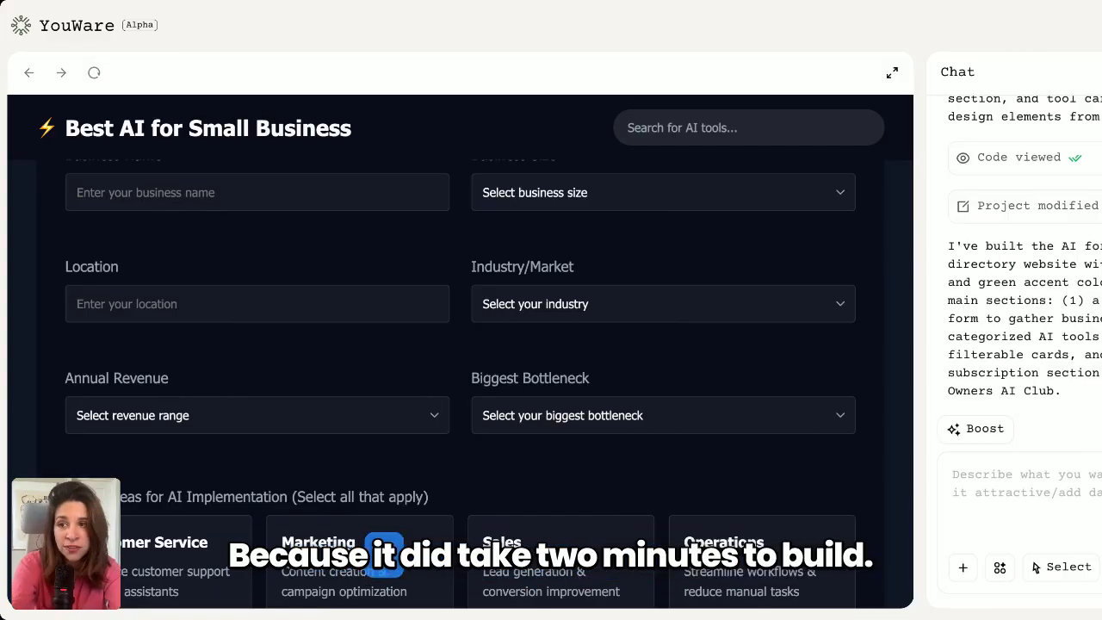
scroll(549, 258, up, 3)
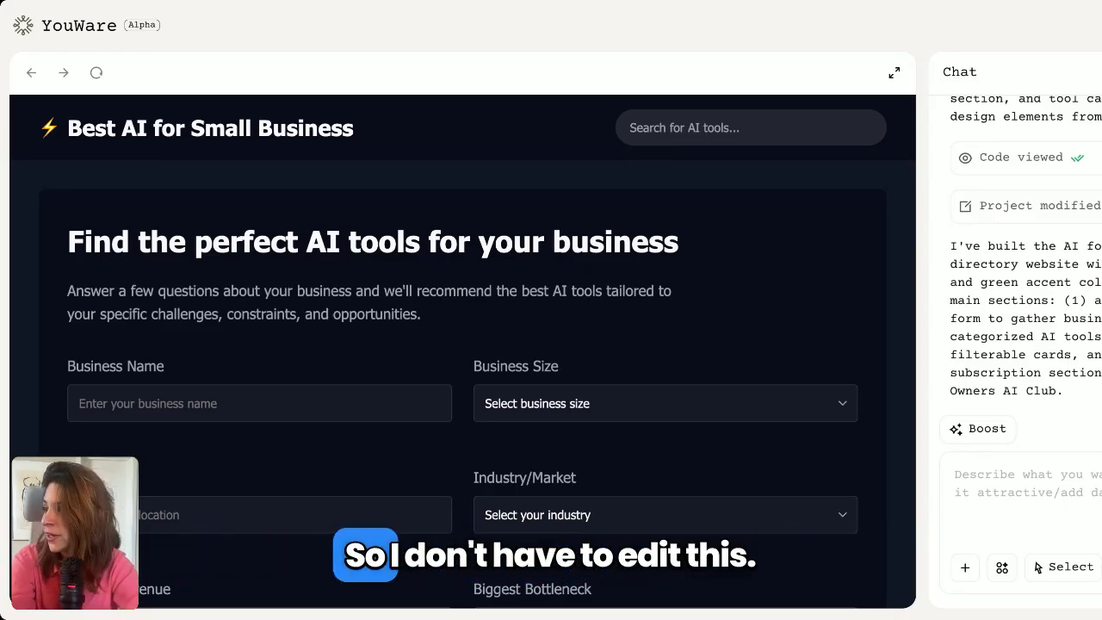
scroll(462, 344, down, 2)
scroll(462, 344, up, 2)
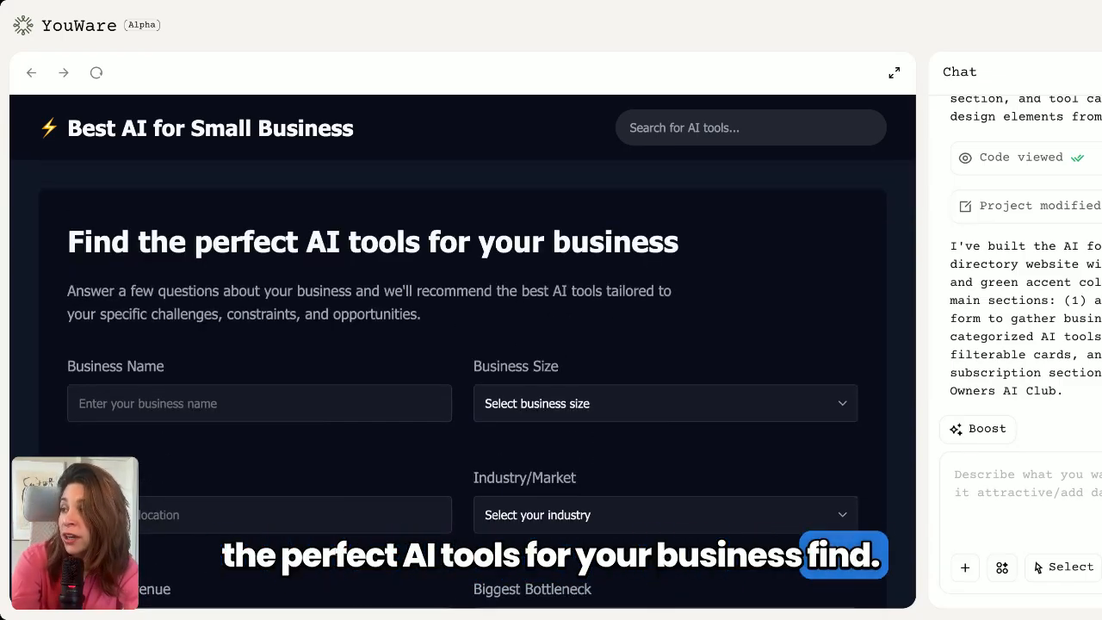
triple_click(120, 290)
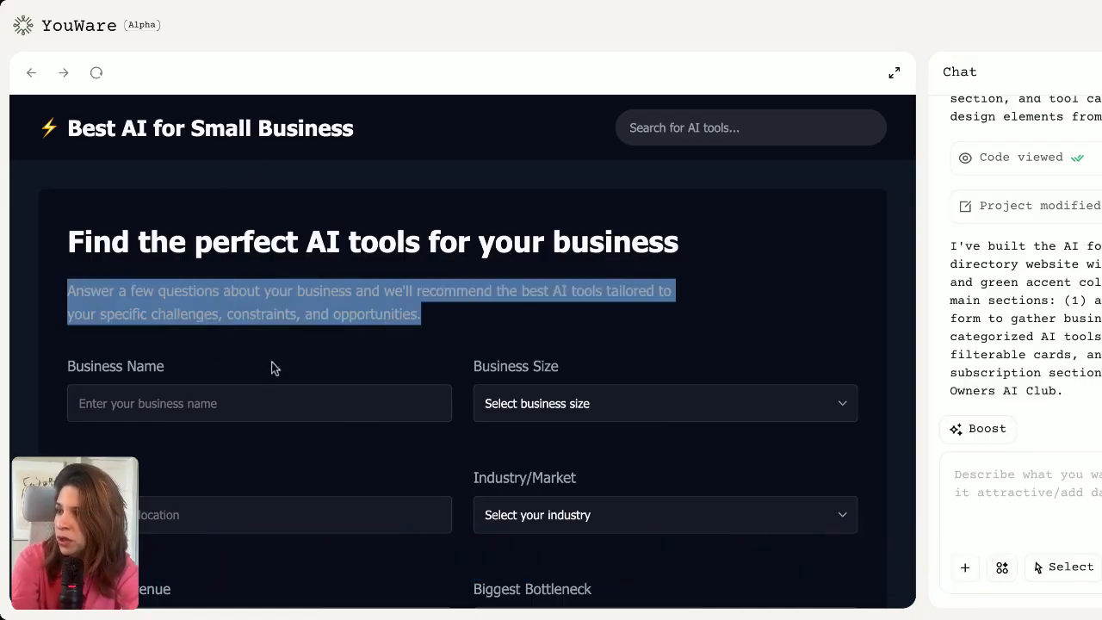
scroll(468, 292, down, 3)
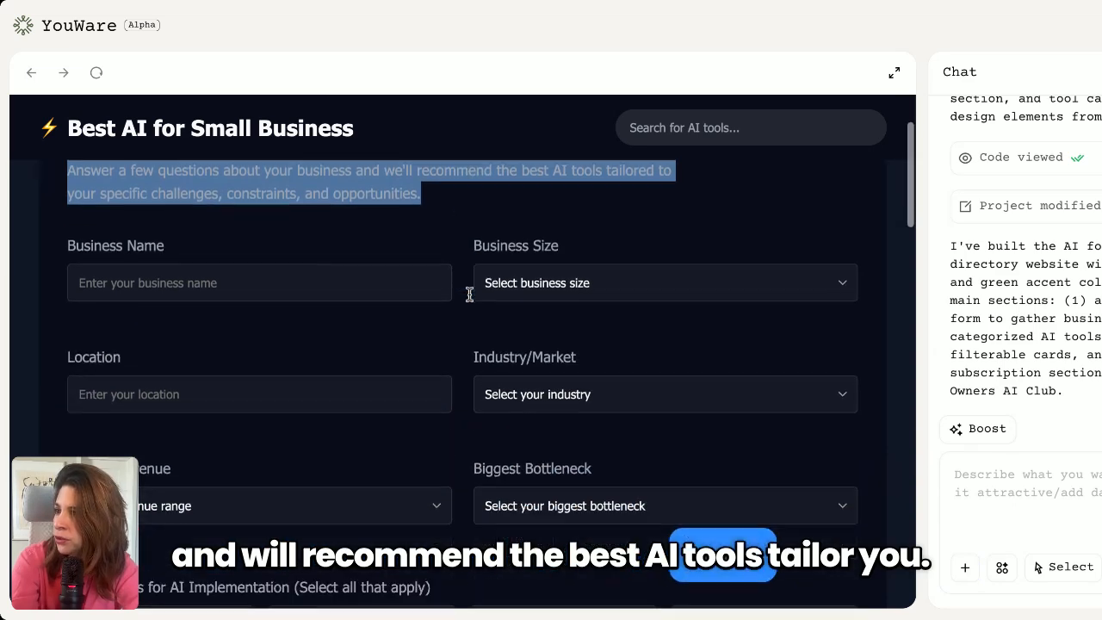
scroll(469, 294, up, 2)
- Check the questionnaire's business name, size, location, industry, annual revenue and biggest bottleneck fields
click(121, 304)
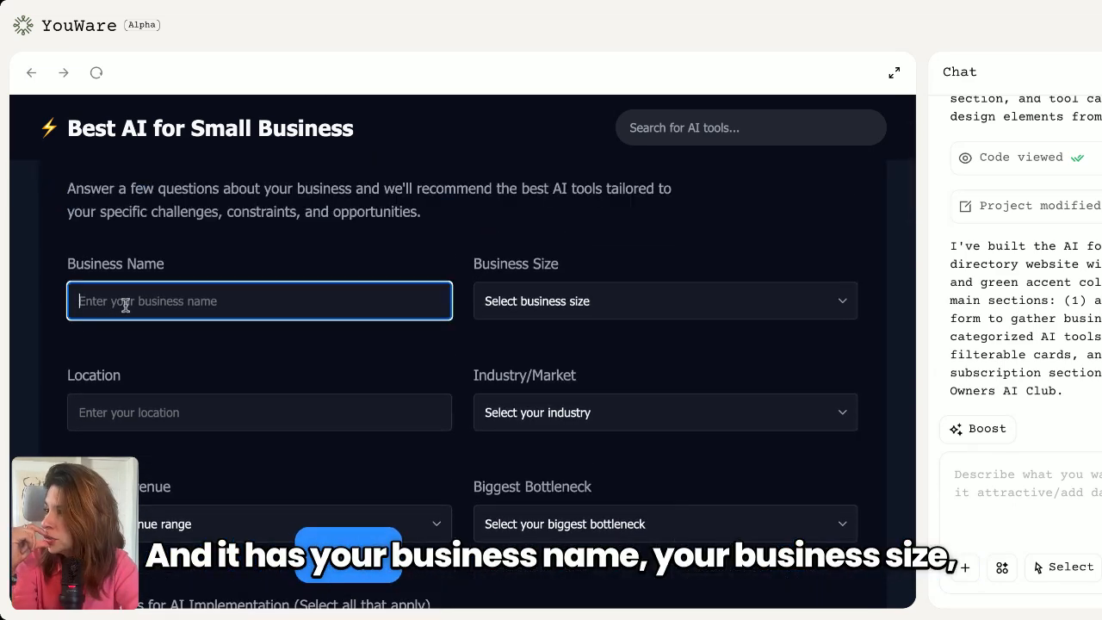
click(528, 295)
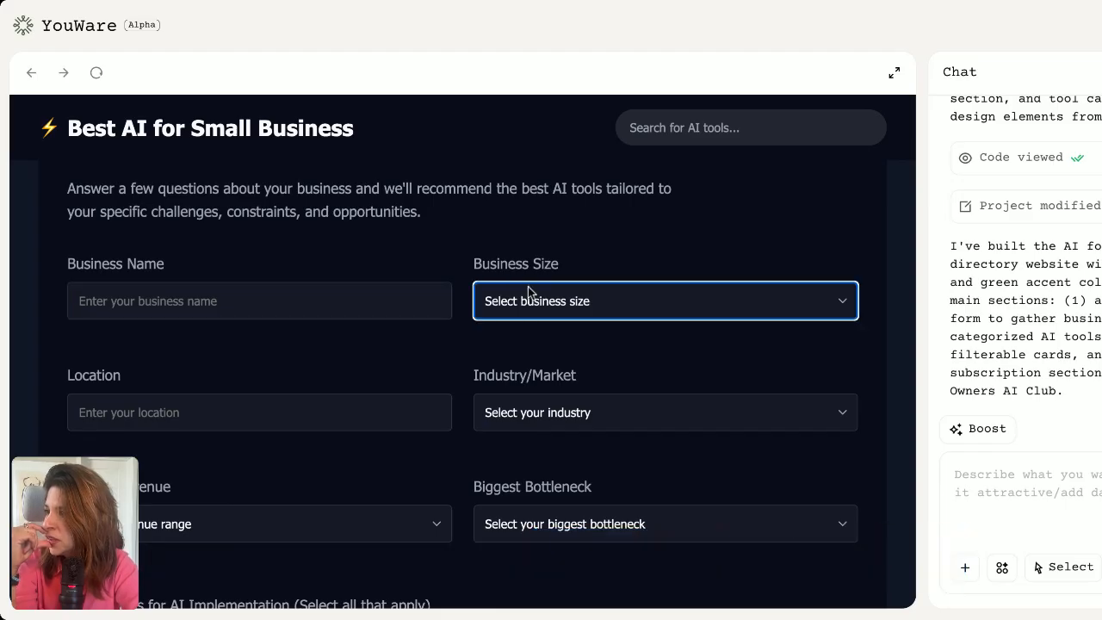
click(318, 422)
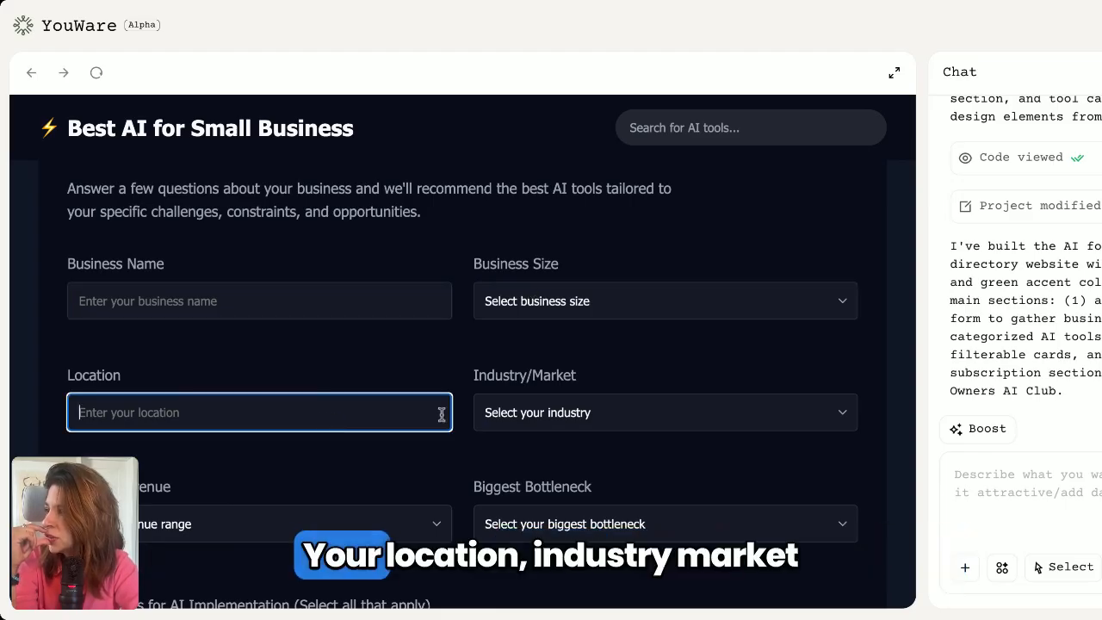
click(527, 419)
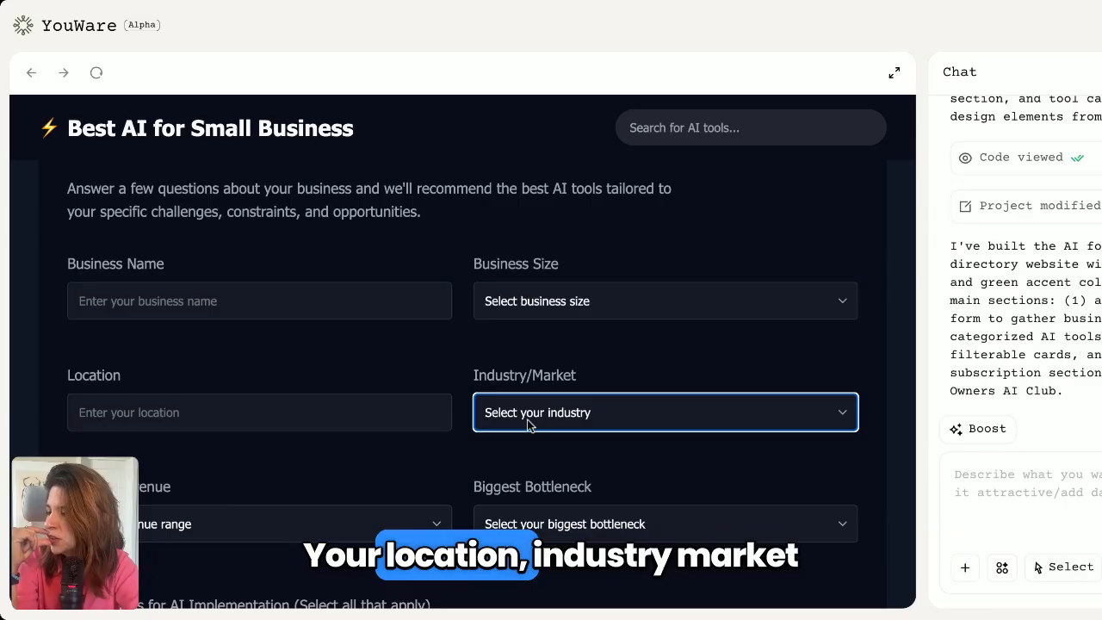
scroll(327, 538, down, 1)
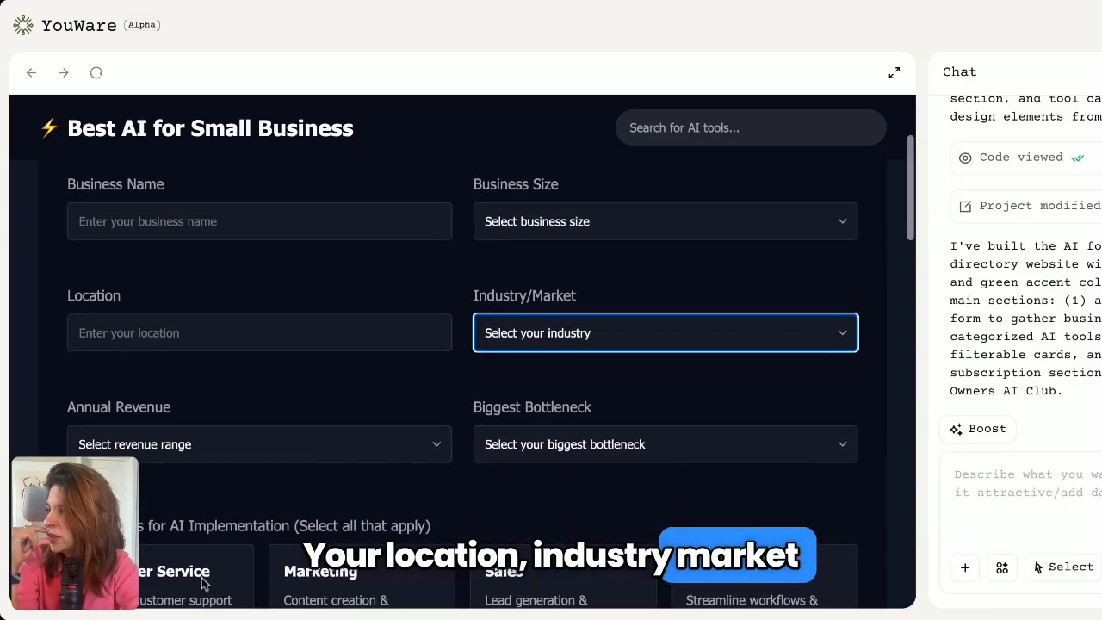
click(233, 441)
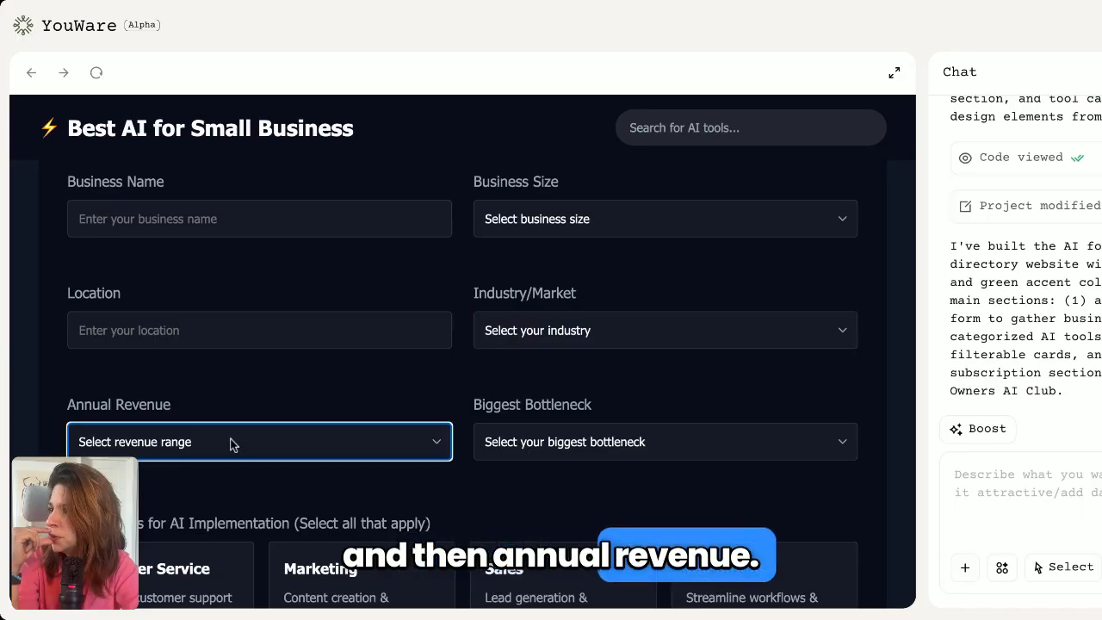
click(565, 449)
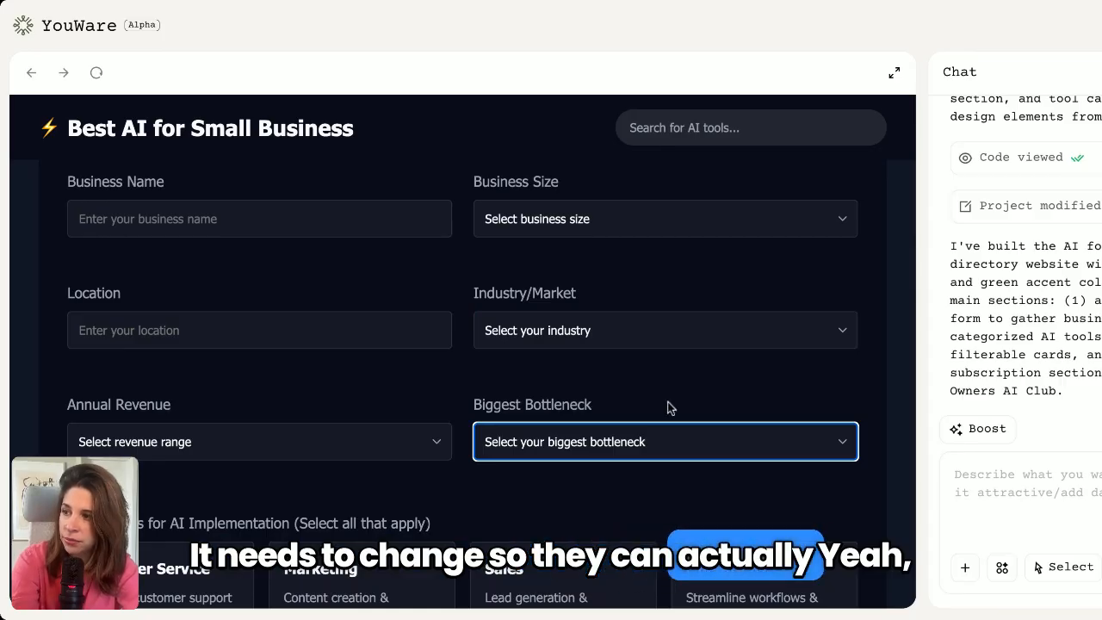
- Examine the questionnaire's focus area cards for AI implementation and its recommendation request
scroll(671, 407, down, 1)
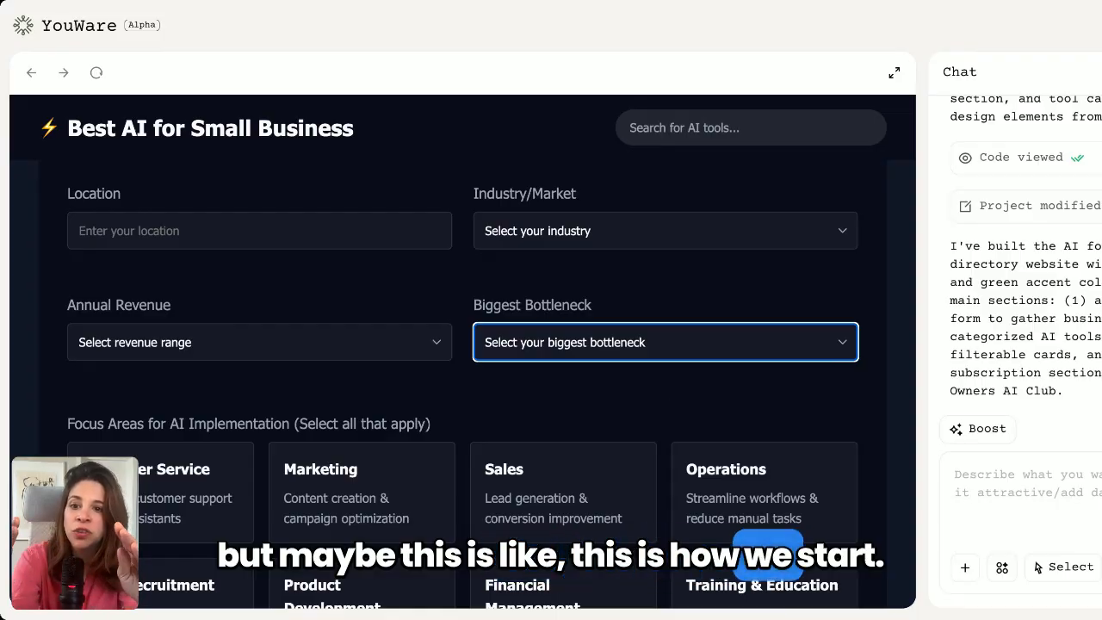
scroll(671, 407, down, 1)
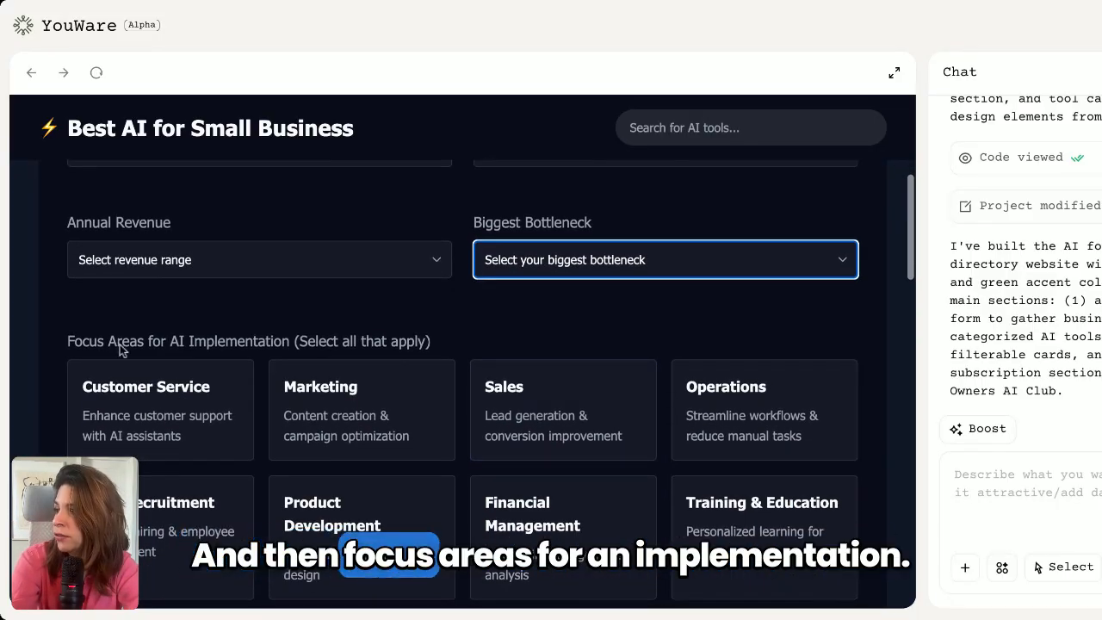
scroll(436, 494, down, 3)
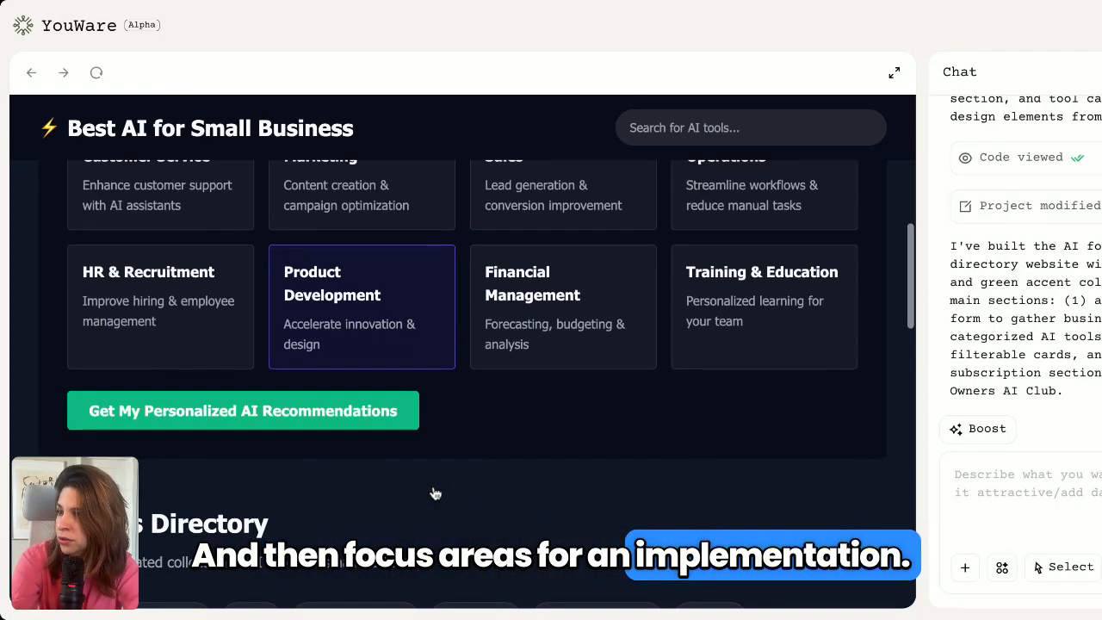
scroll(436, 494, up, 1)
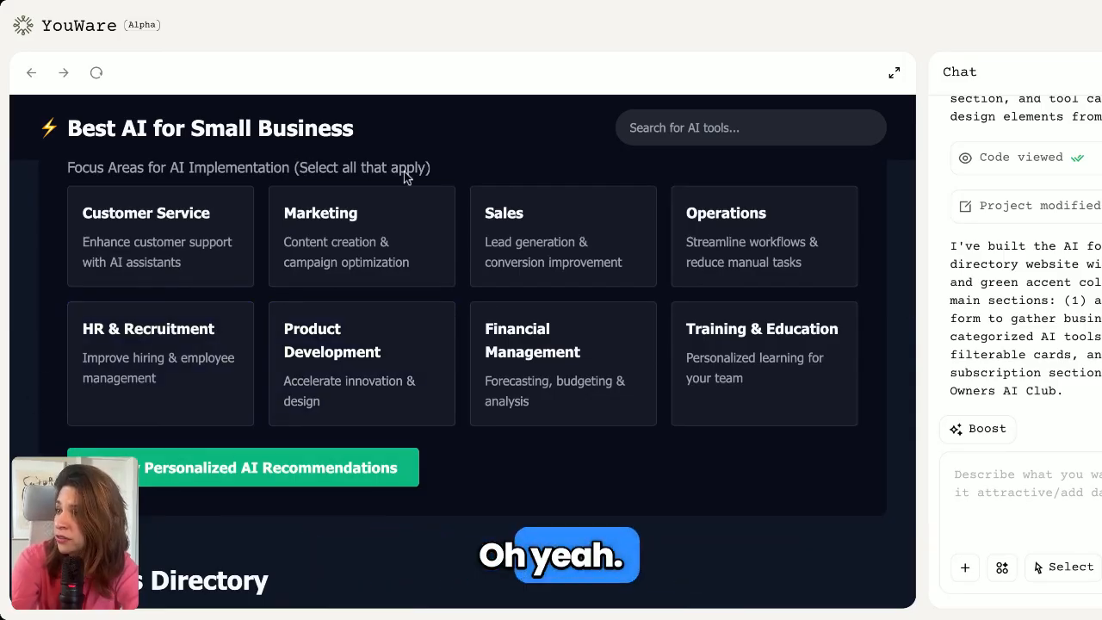
scroll(502, 456, up, 1)
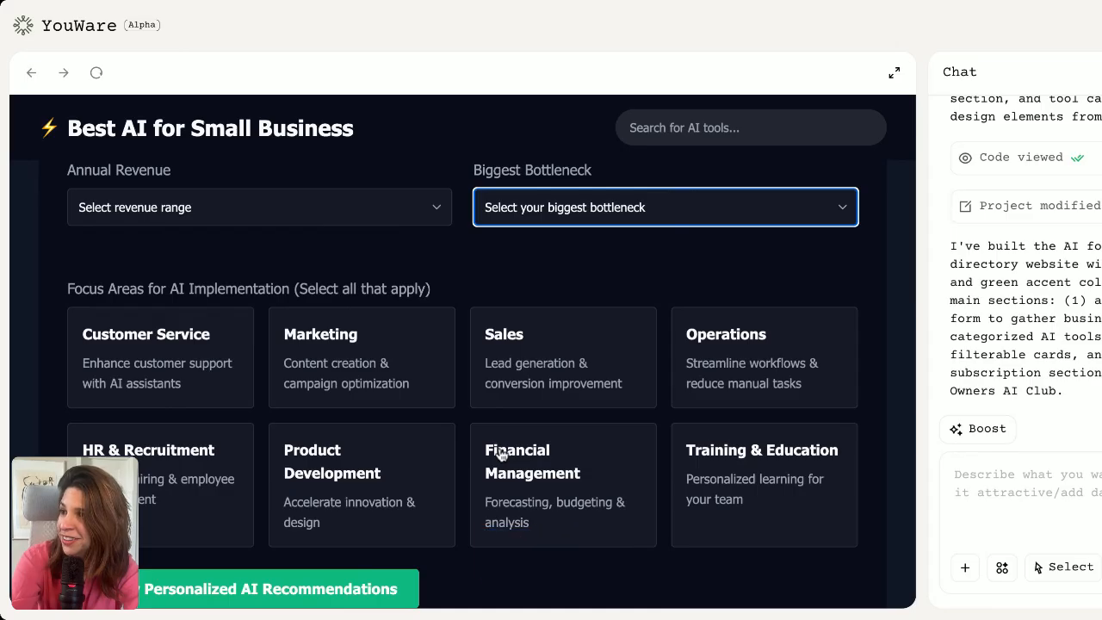
scroll(502, 457, down, 1)
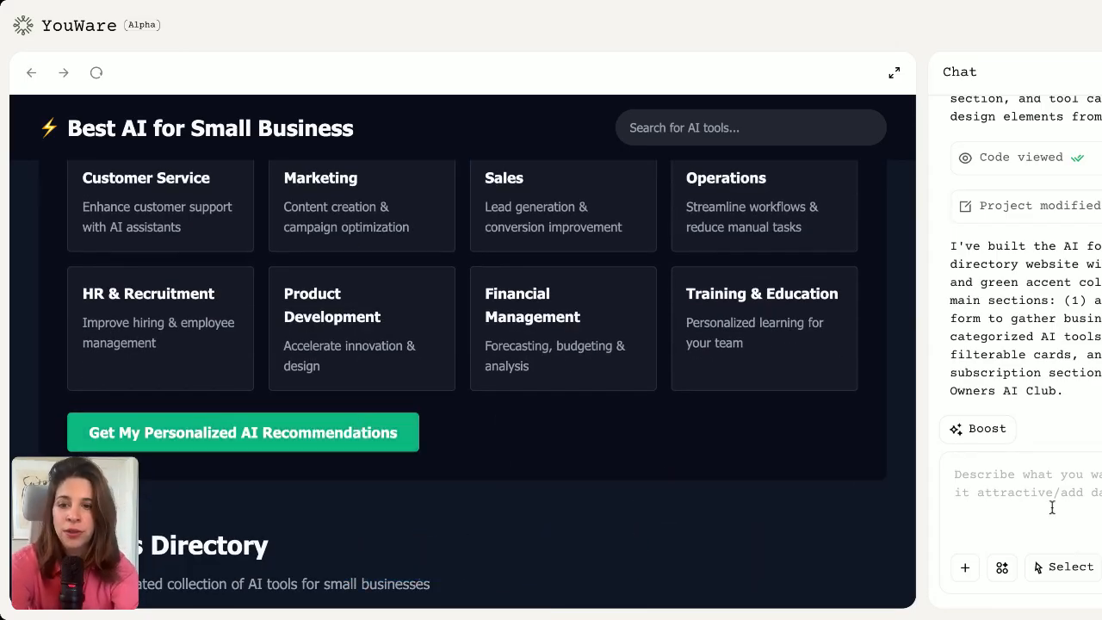
- Send the change request "can you request an email before they submit their answers in the first part?" in the chat
text(you request an e)
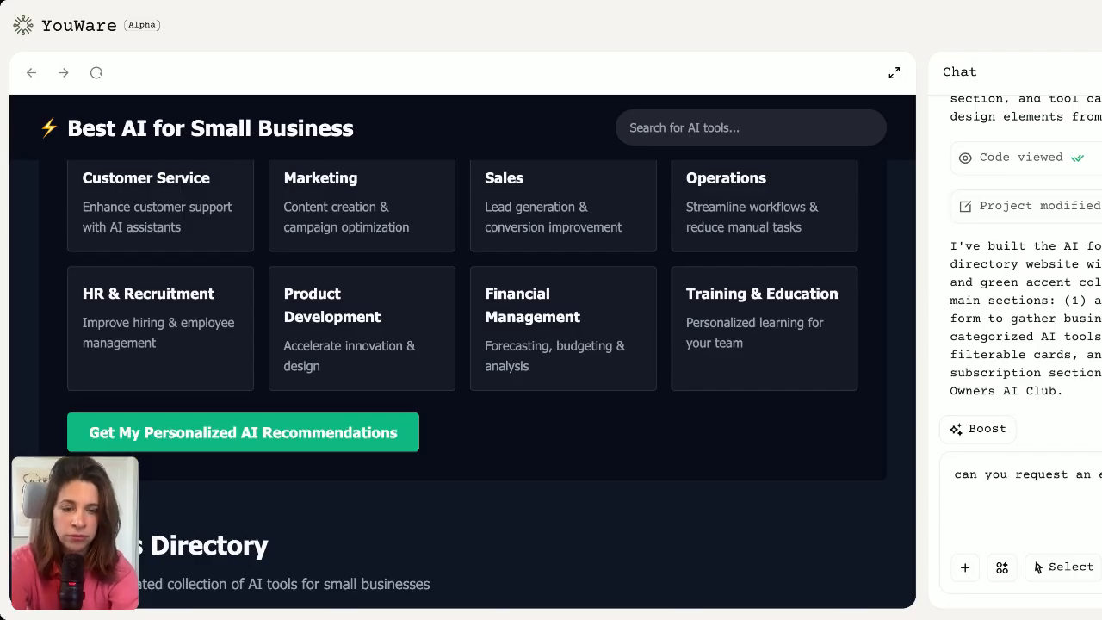
scroll(824, 467, up, 5)
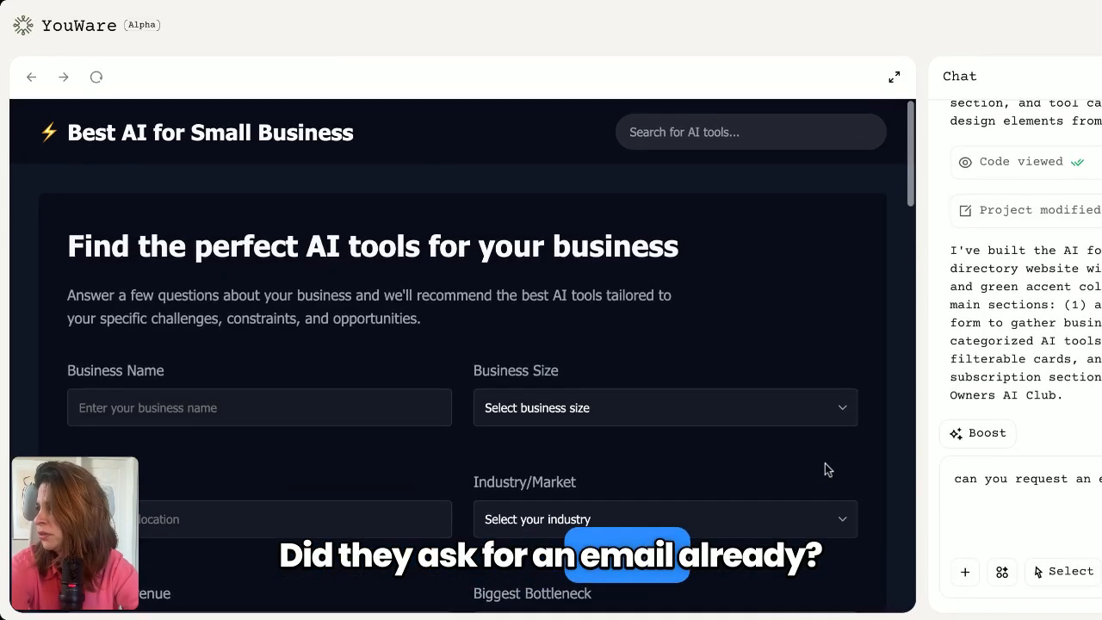
scroll(603, 470, down, 3)
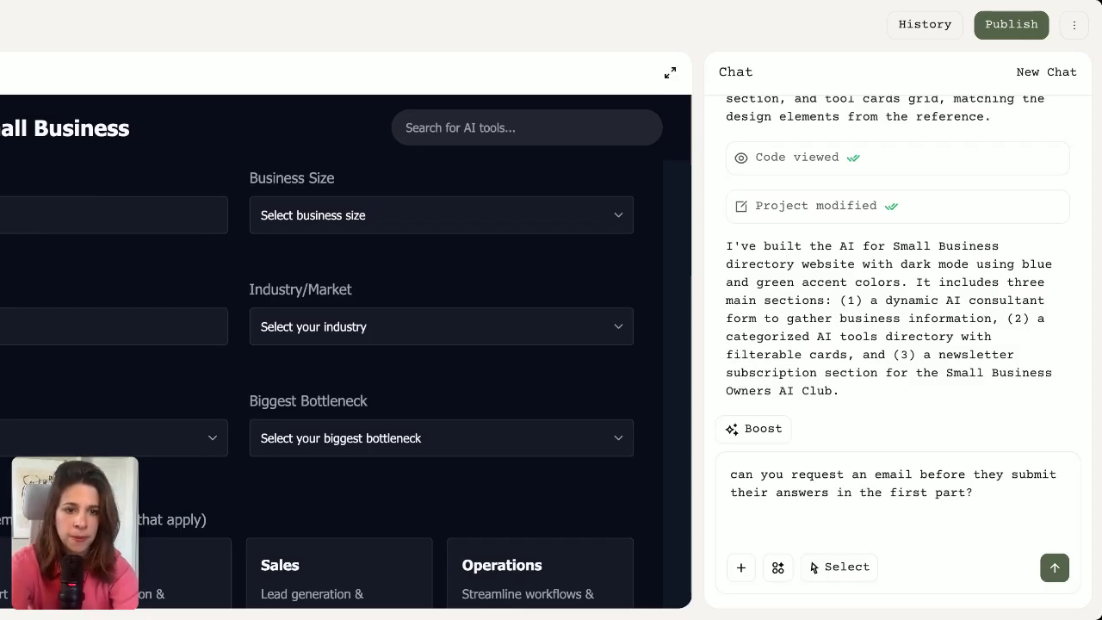
key(Return)
- Browse the AI Tools Directory cards and try its category filters, including Operations
scroll(583, 388, down, 15)
scroll(583, 388, up, 5)
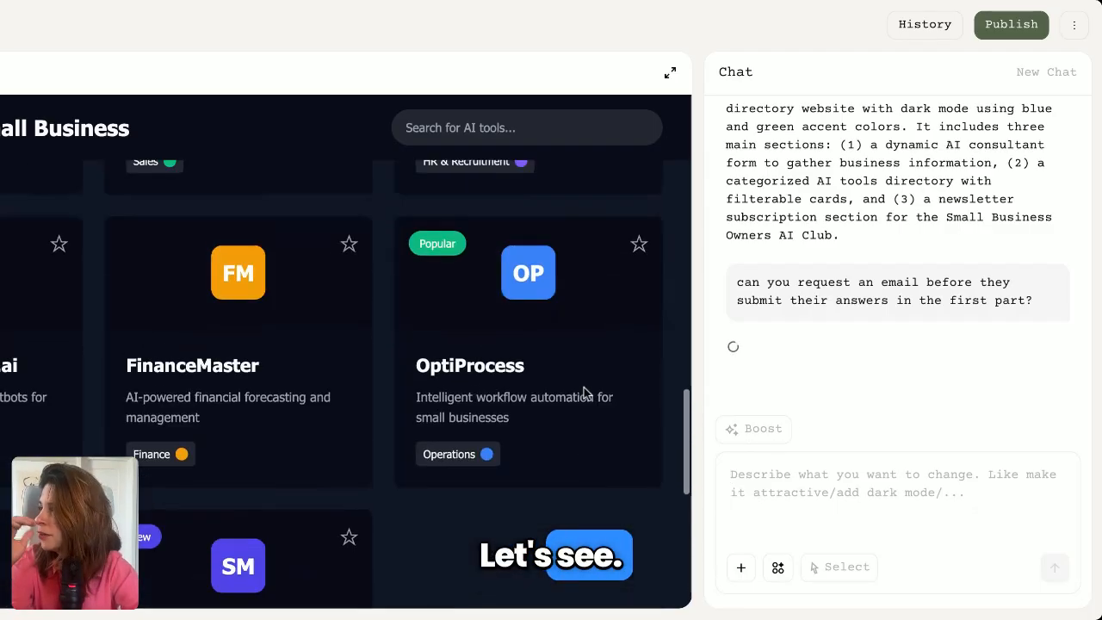
scroll(583, 392, up, 6)
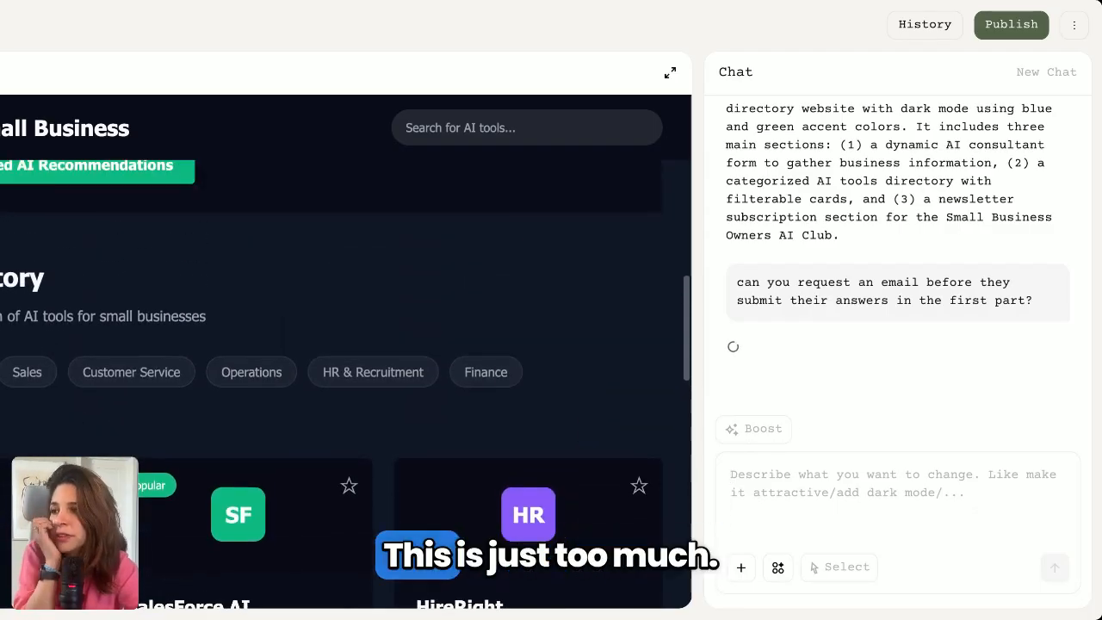
scroll(344, 379, up, 4)
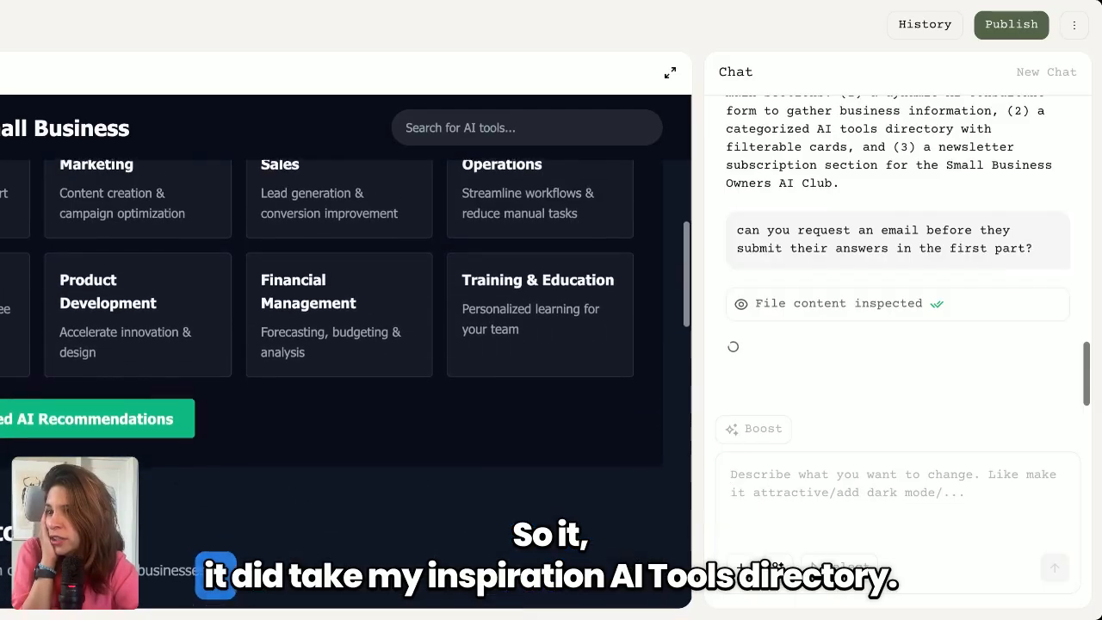
scroll(332, 324, down, 4)
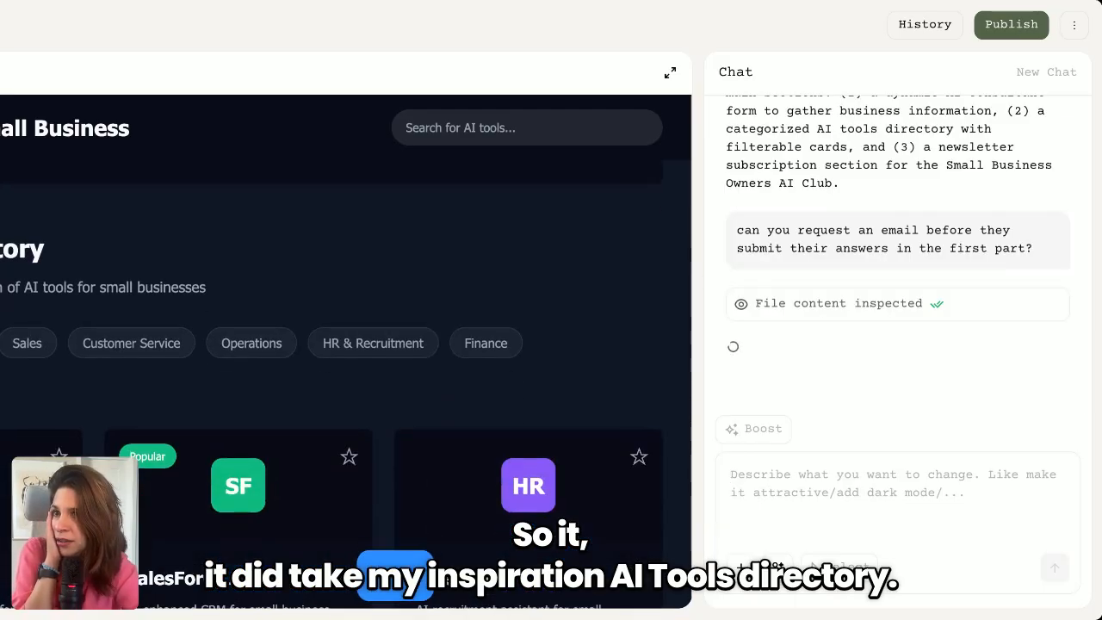
scroll(344, 345, down, 1)
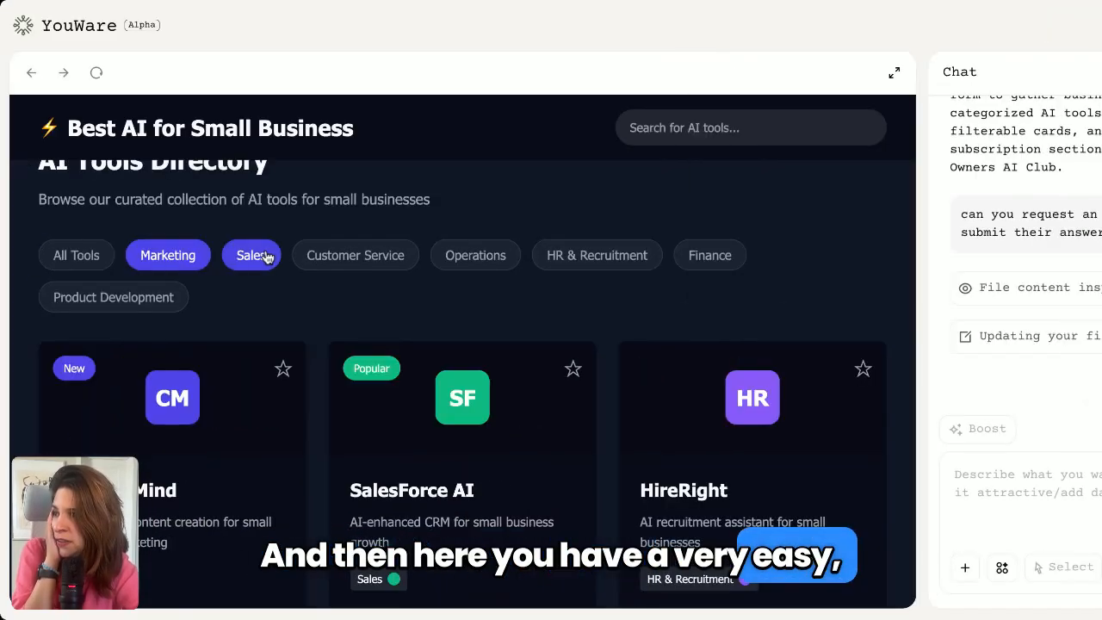
click(42, 254)
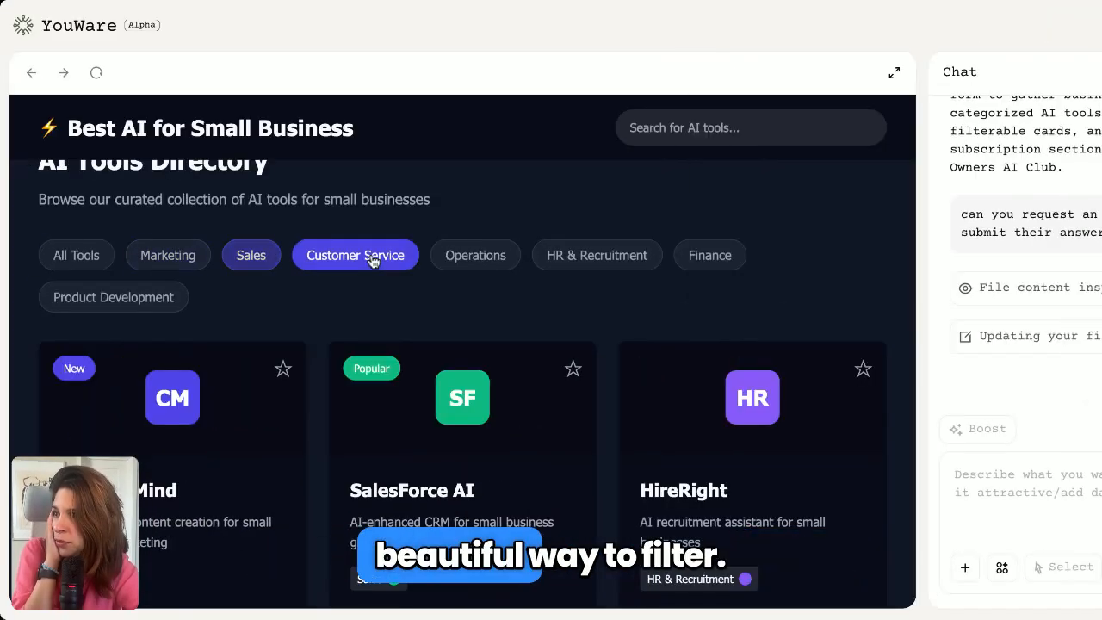
click(491, 262)
scroll(606, 313, down, 3)
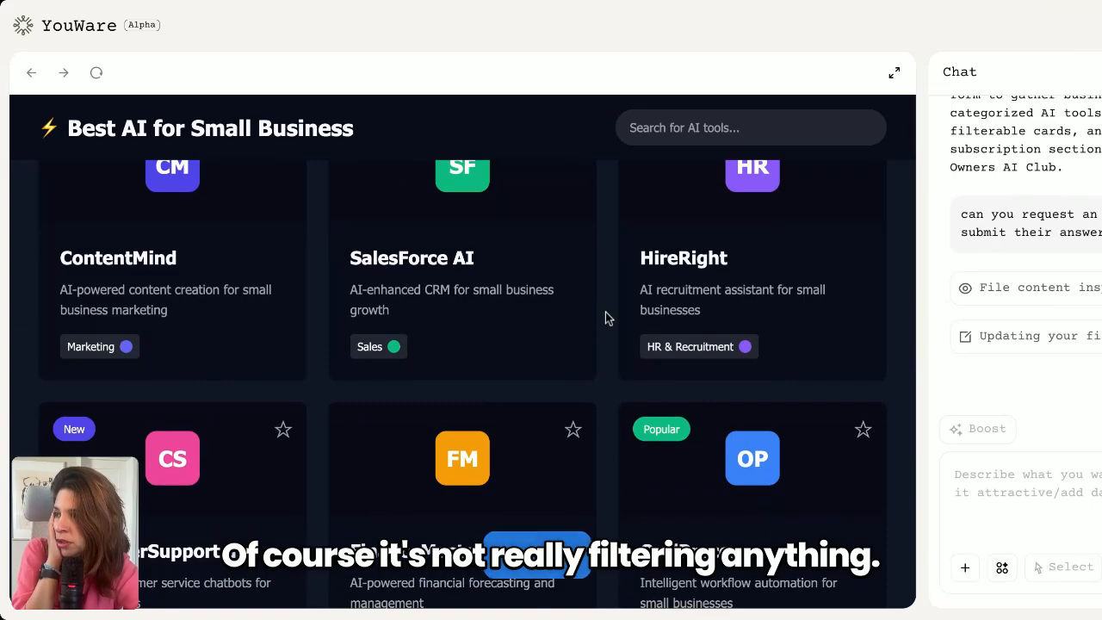
- Examine the heading and description of the Small Business Owners AI Club subscription section at the page's end
scroll(605, 318, down, 3)
scroll(606, 318, down, 3)
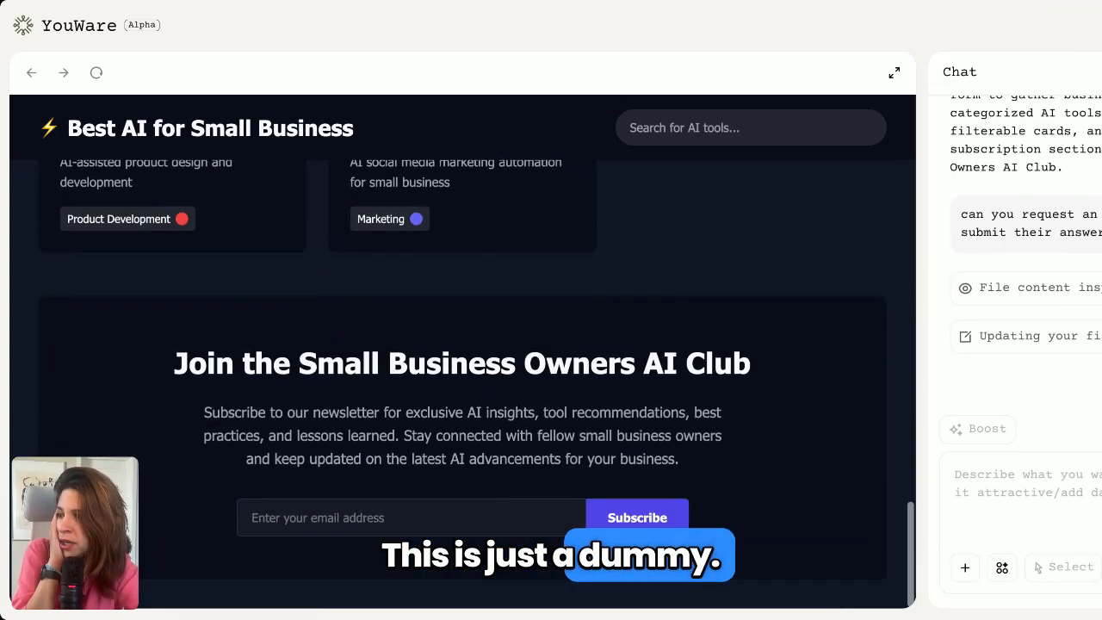
triple_click(487, 364)
triple_click(532, 372)
double_click(508, 459)
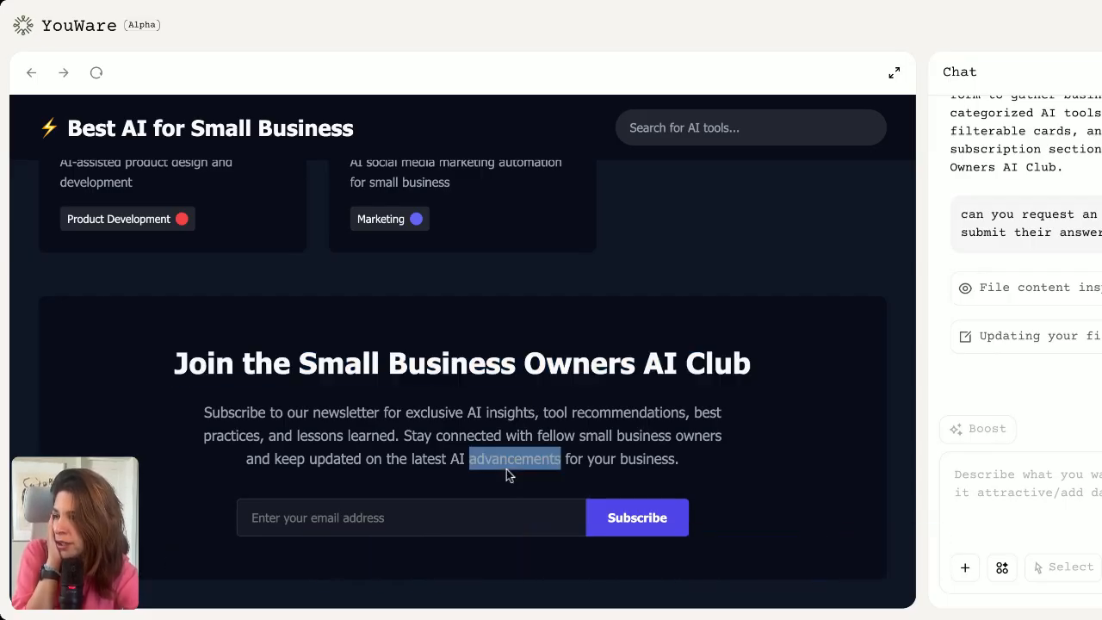
- Check the new email address field at the start of the questionnaire and the page's newsletter subscription section
double_click(493, 436)
scroll(494, 443, up, 15)
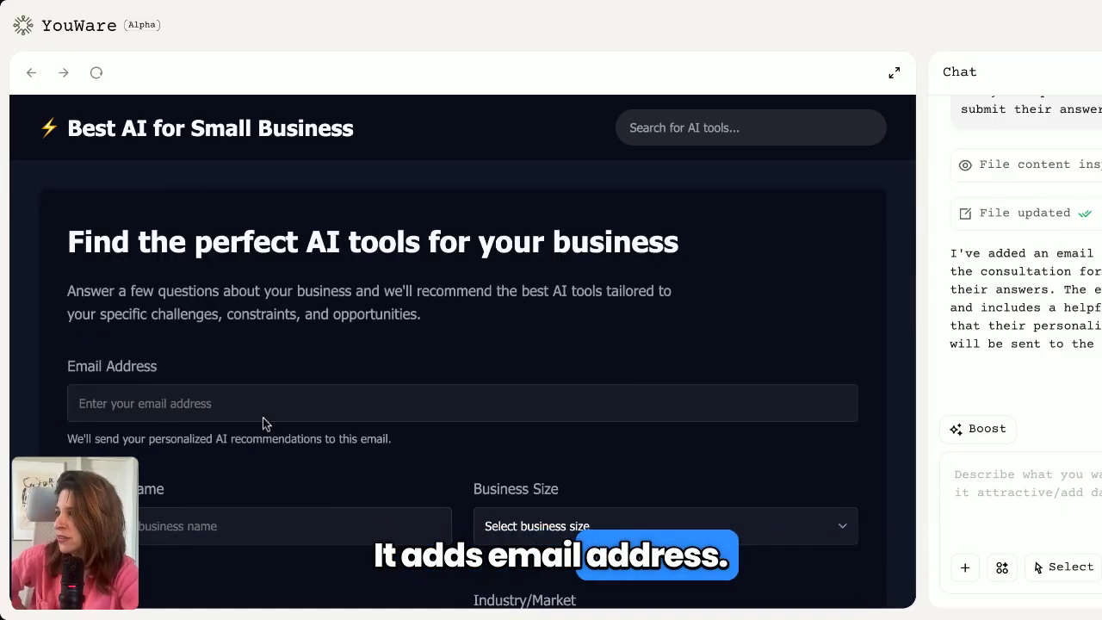
scroll(267, 413, down, 15)
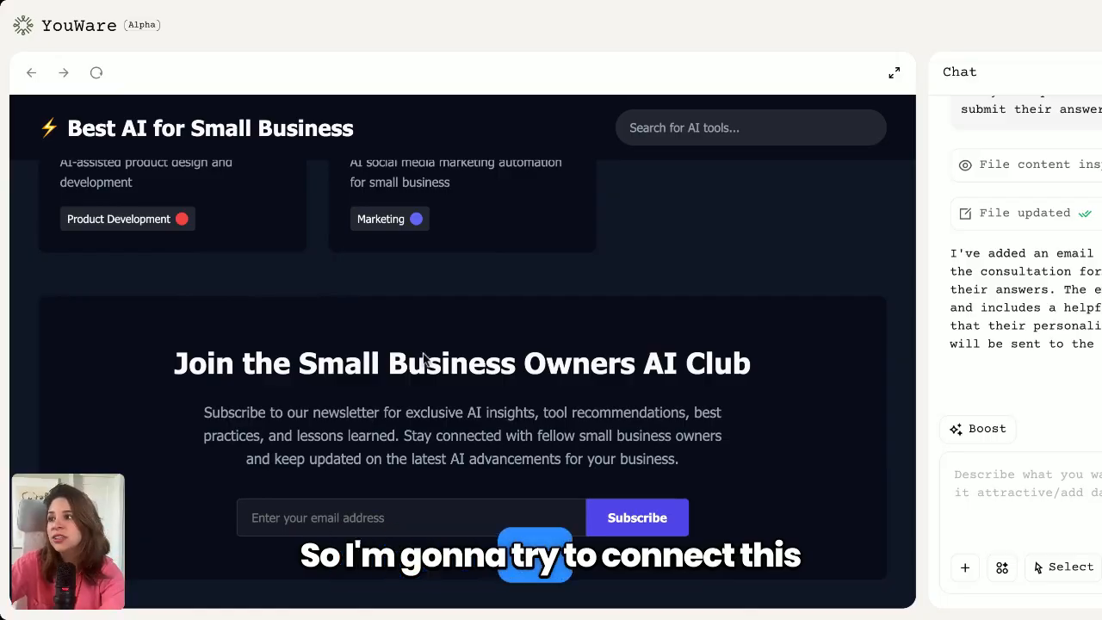
scroll(384, 379, up, 15)
click(366, 420)
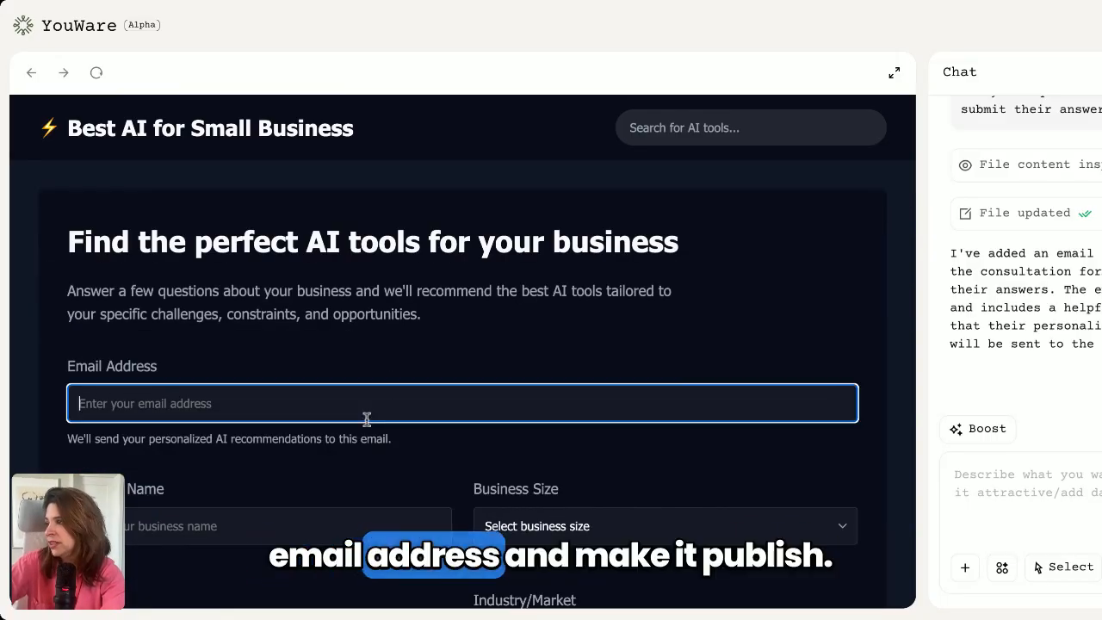
scroll(331, 440, down, 8)
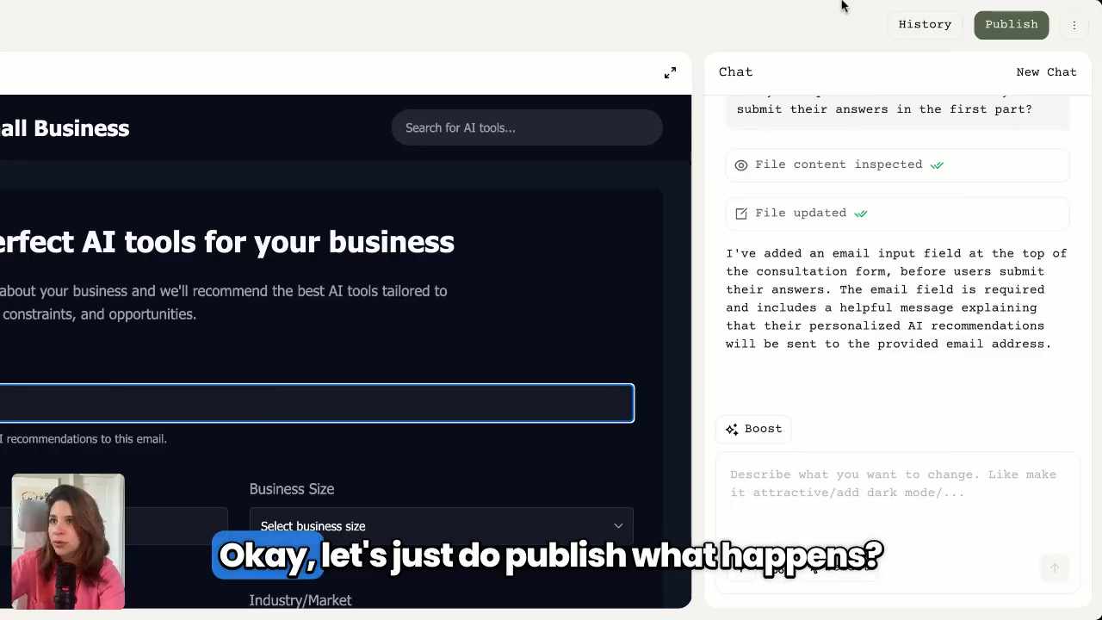
- Publish the project and copy its share link
click(1005, 25)
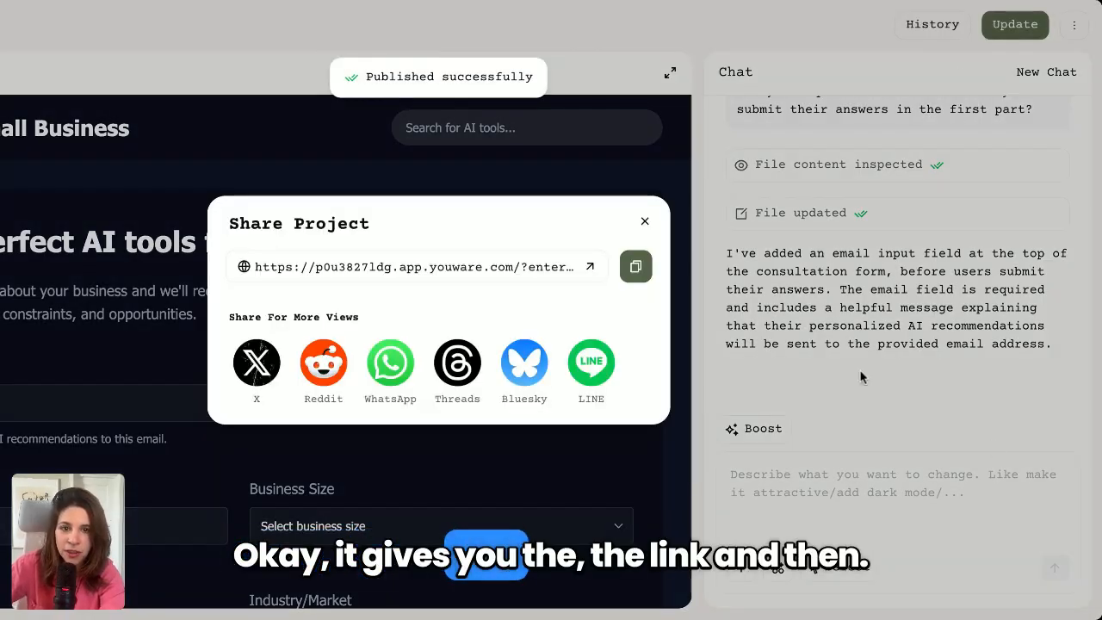
click(636, 266)
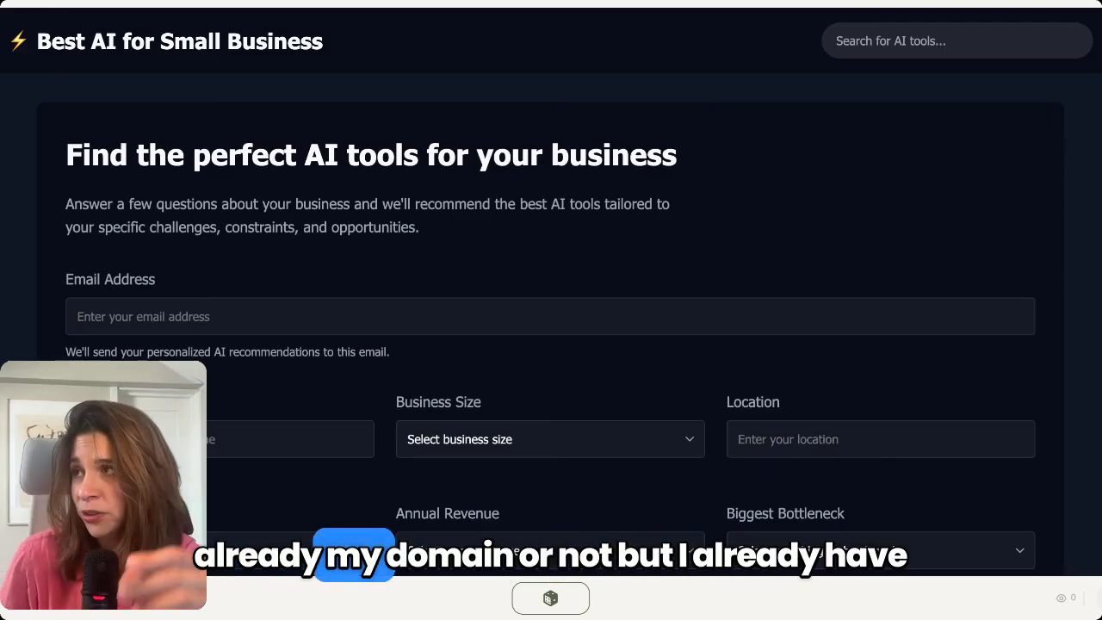
- Look through the published site from the questionnaire to the tool cards and the AI Club subscription section
scroll(369, 266, down, 10)
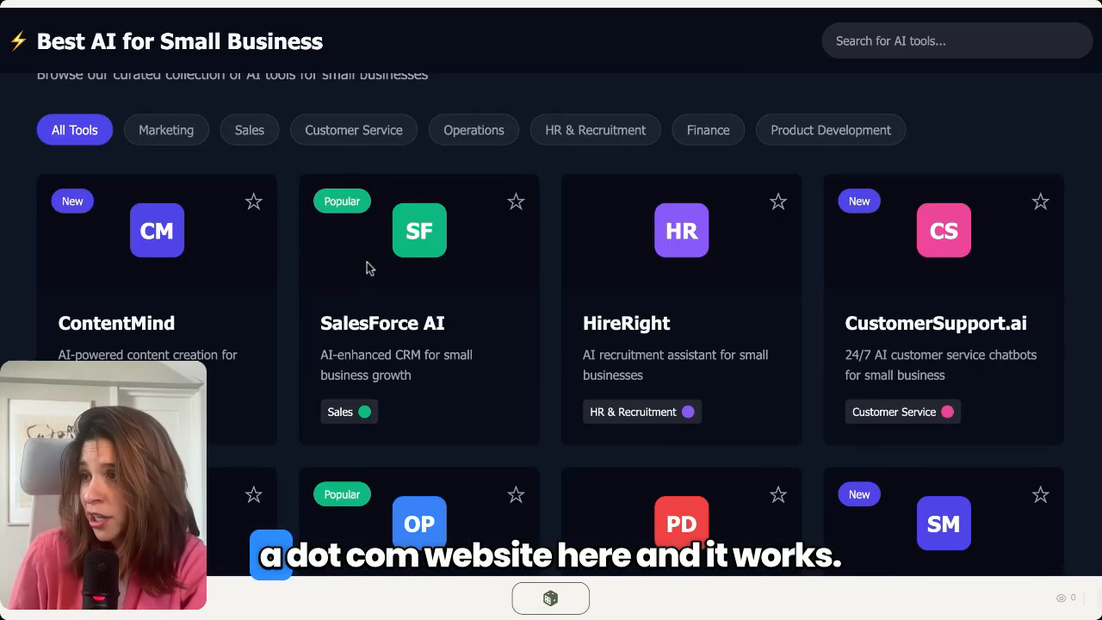
scroll(367, 268, down, 4)
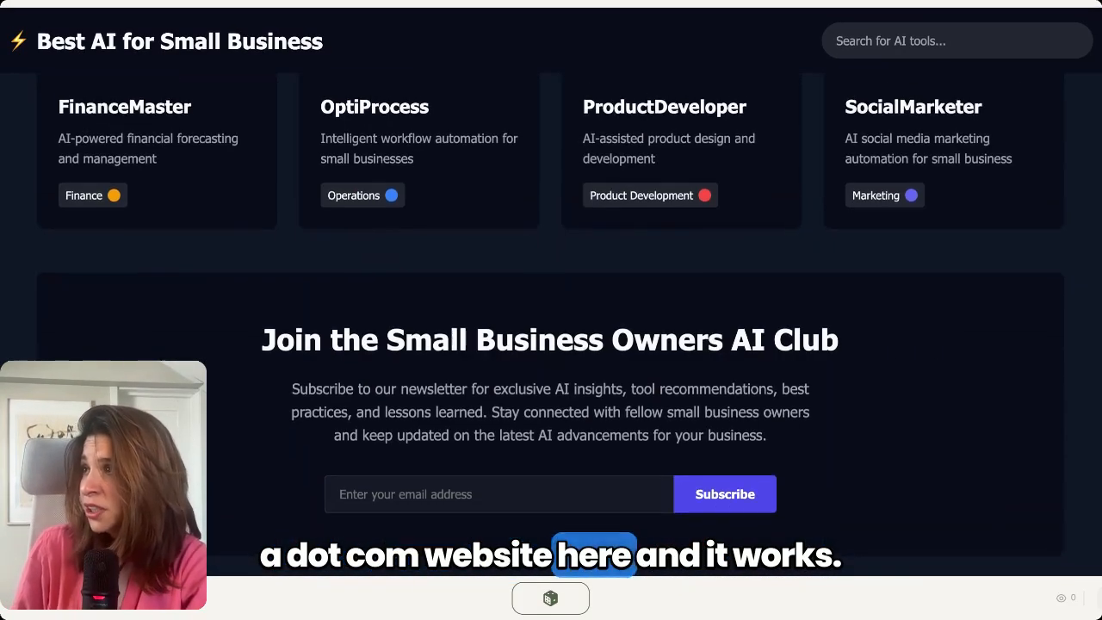
scroll(367, 268, up, 15)
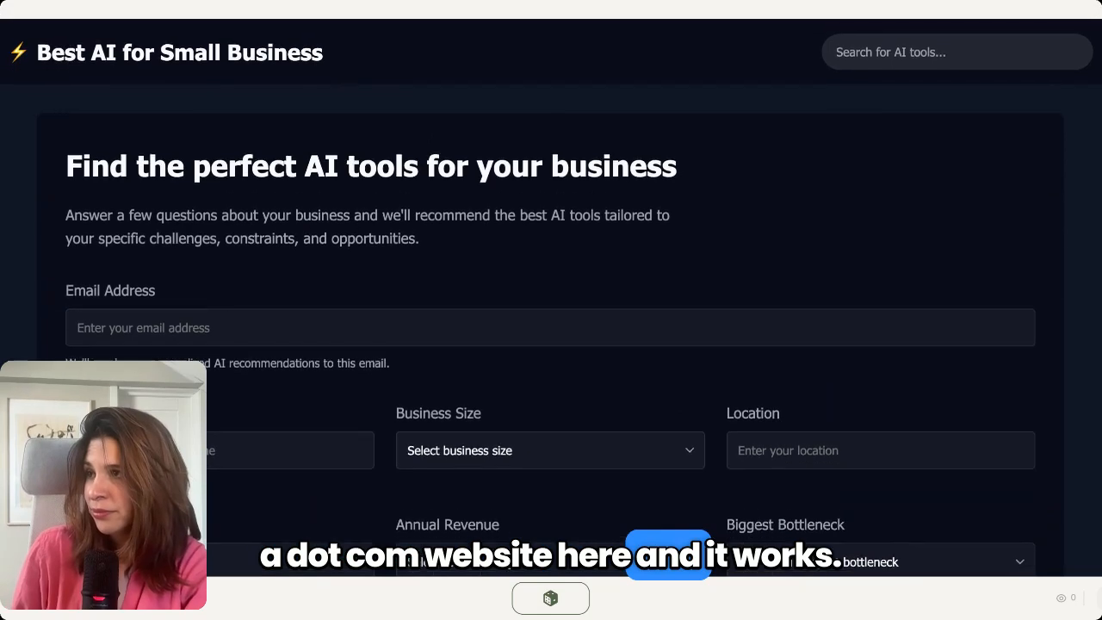
scroll(367, 268, down, 2)
scroll(327, 226, up, 1)
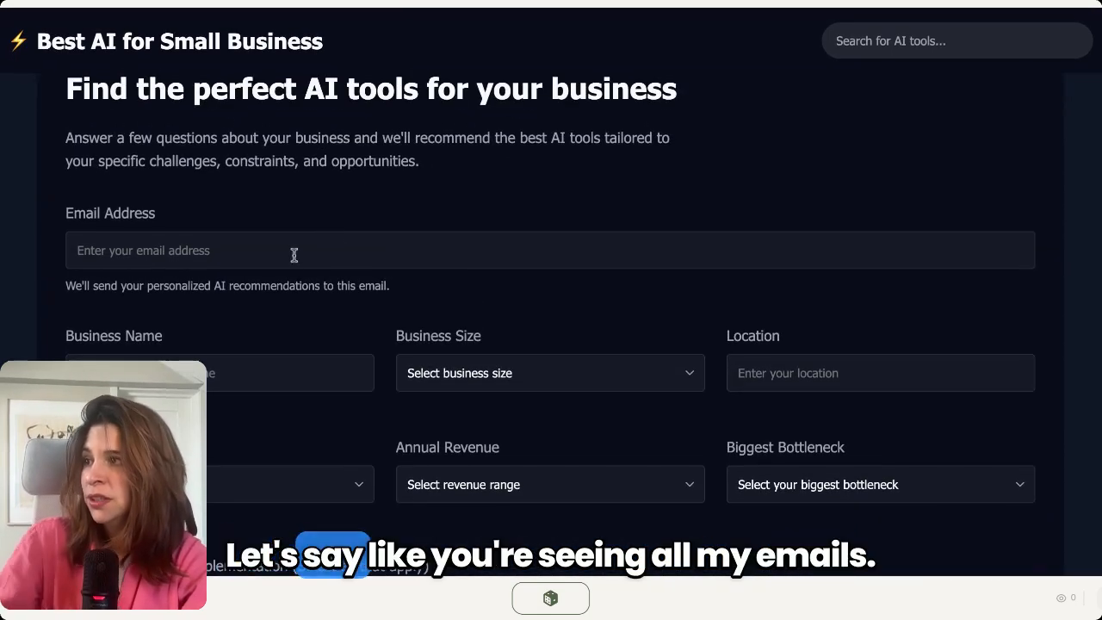
- Fill in the contact's email address and enter "Yoice" as the business name in the published questionnaire
click(290, 260)
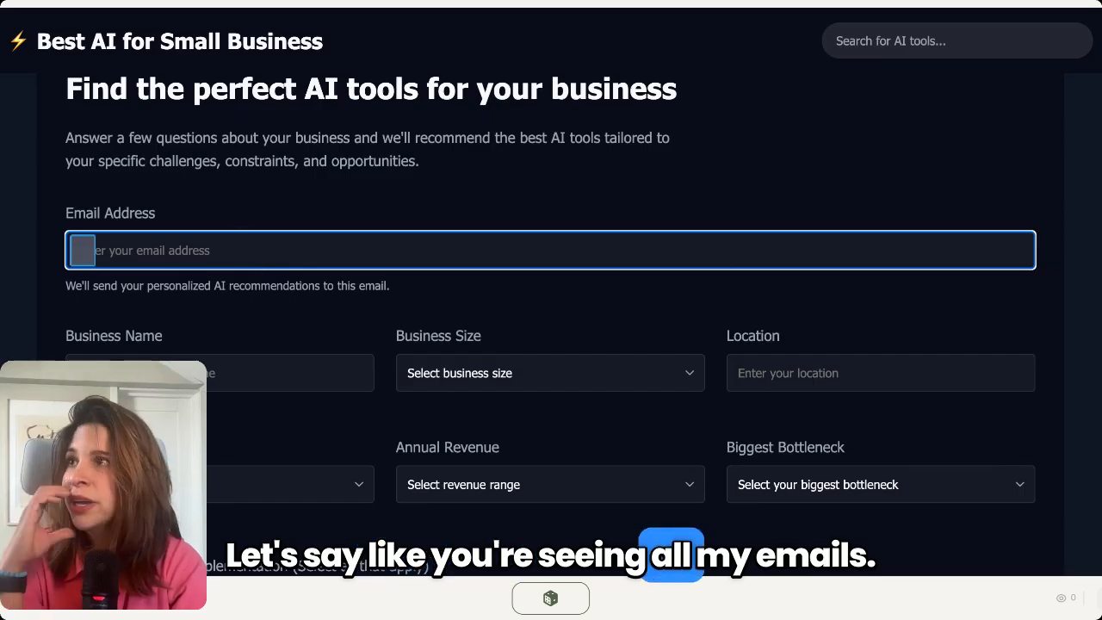
click(244, 281)
click(146, 357)
text(Yoice)
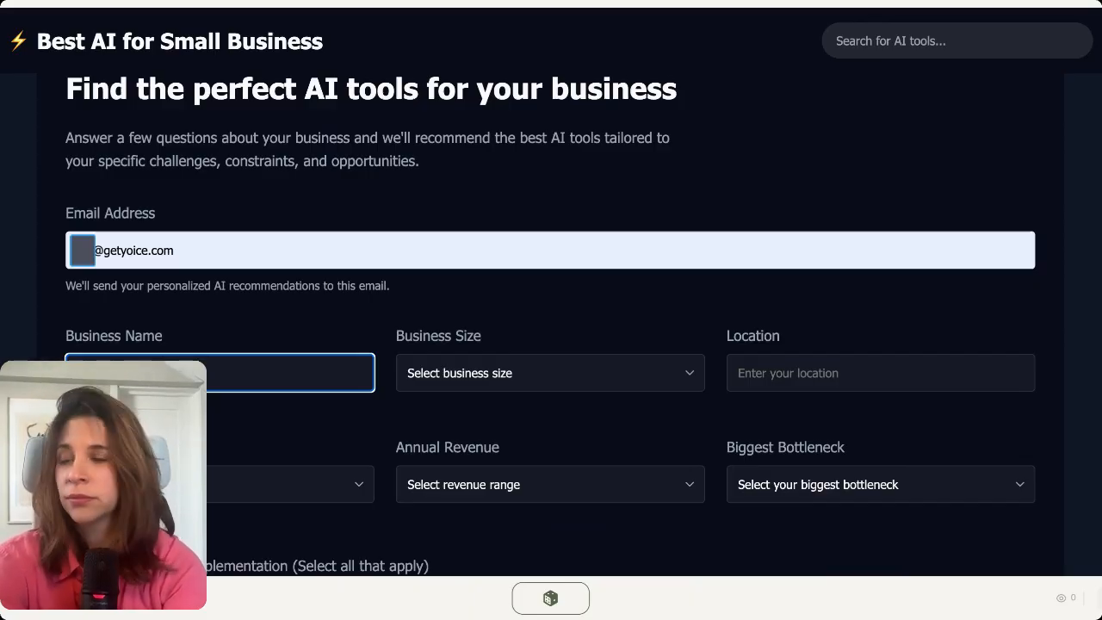
- Set the business size to Small (10-49 employees) and the location to Oslo
key(Tab)
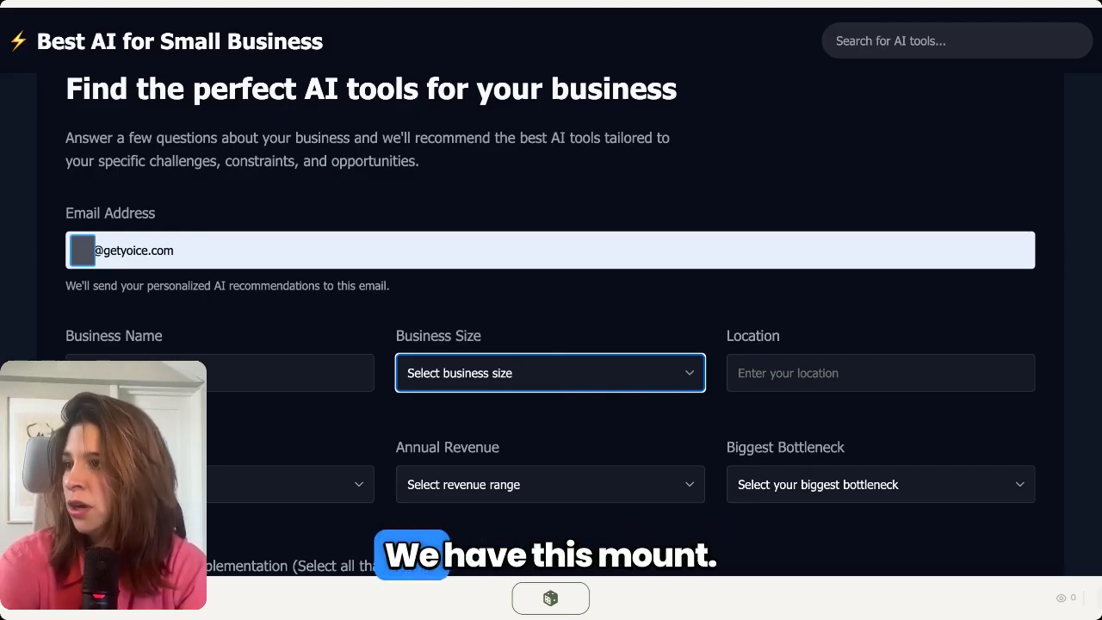
key(Down)
click(900, 371)
text(Oslo)
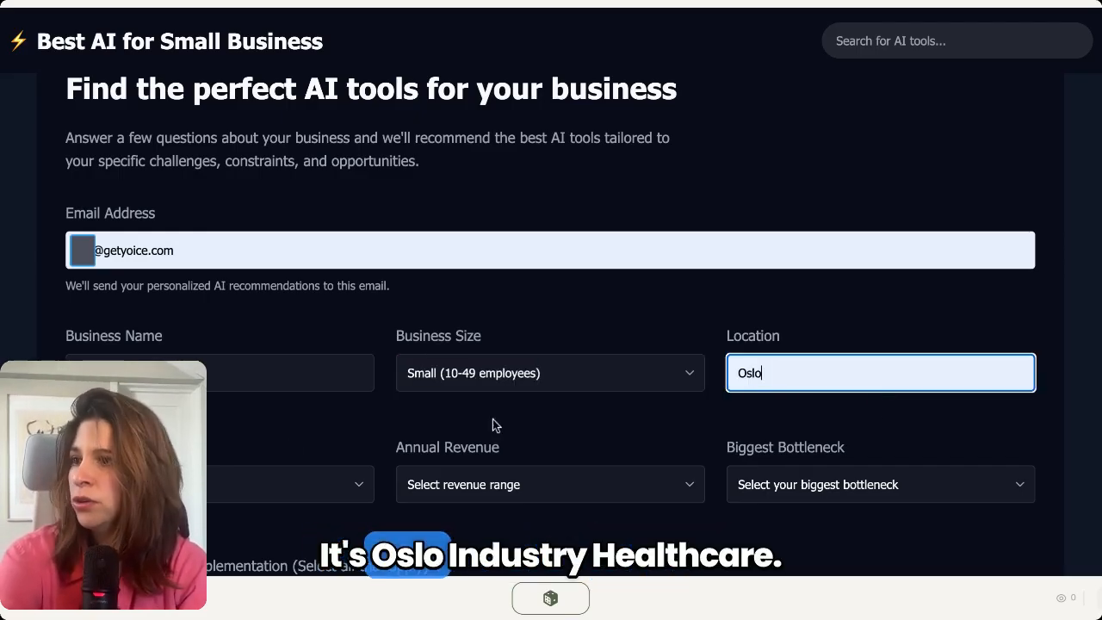
- Set the industry to Healthcare and the annual revenue to Below $100,000
click(213, 491)
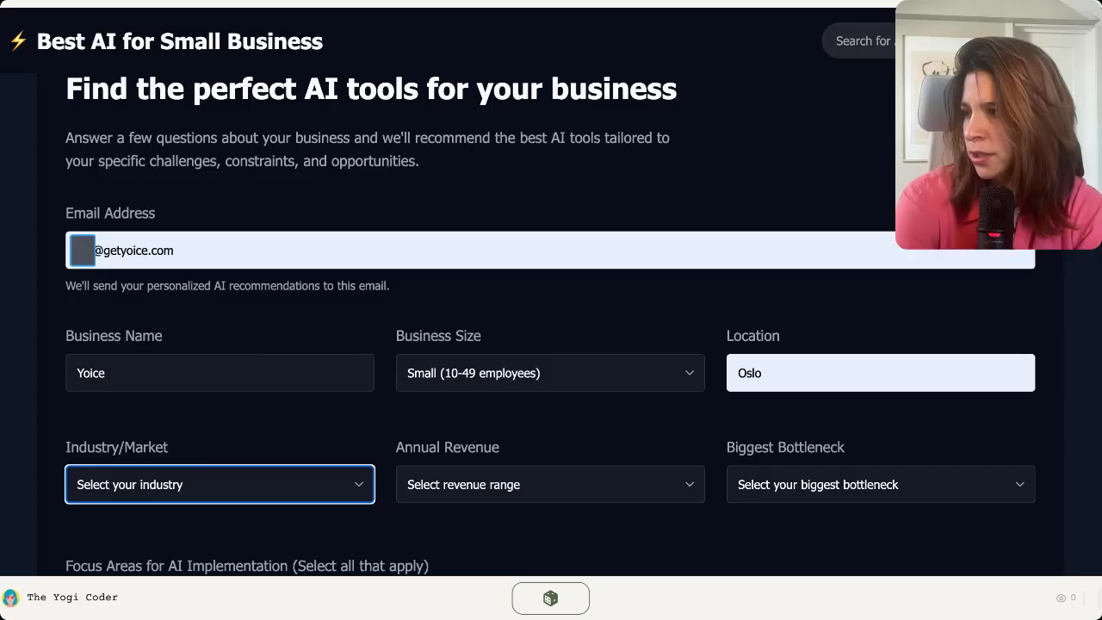
key(Tab)
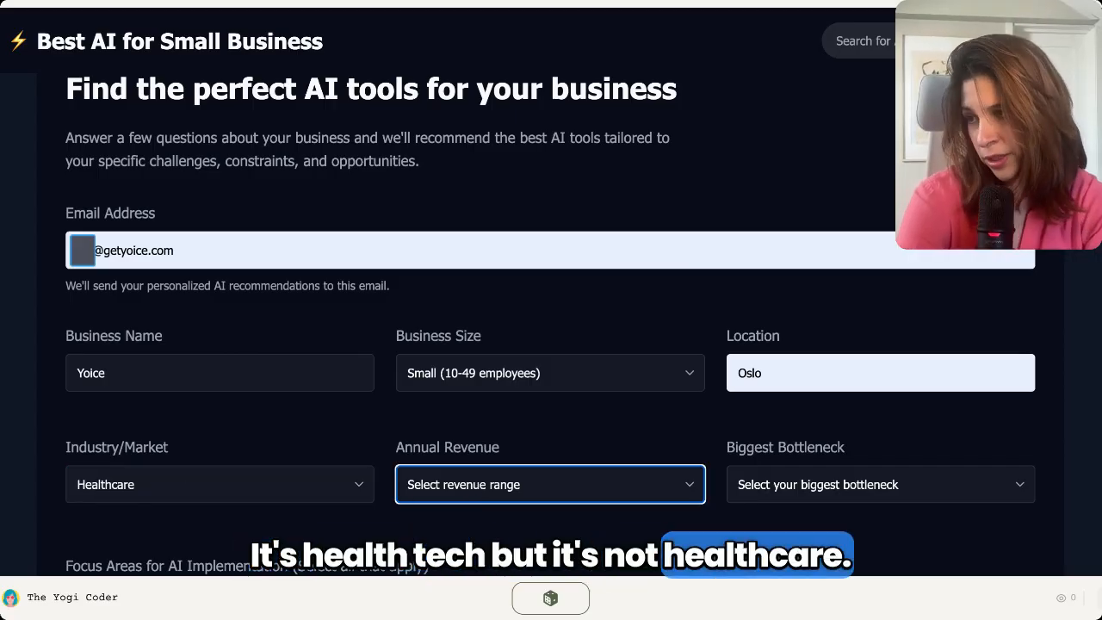
click(277, 489)
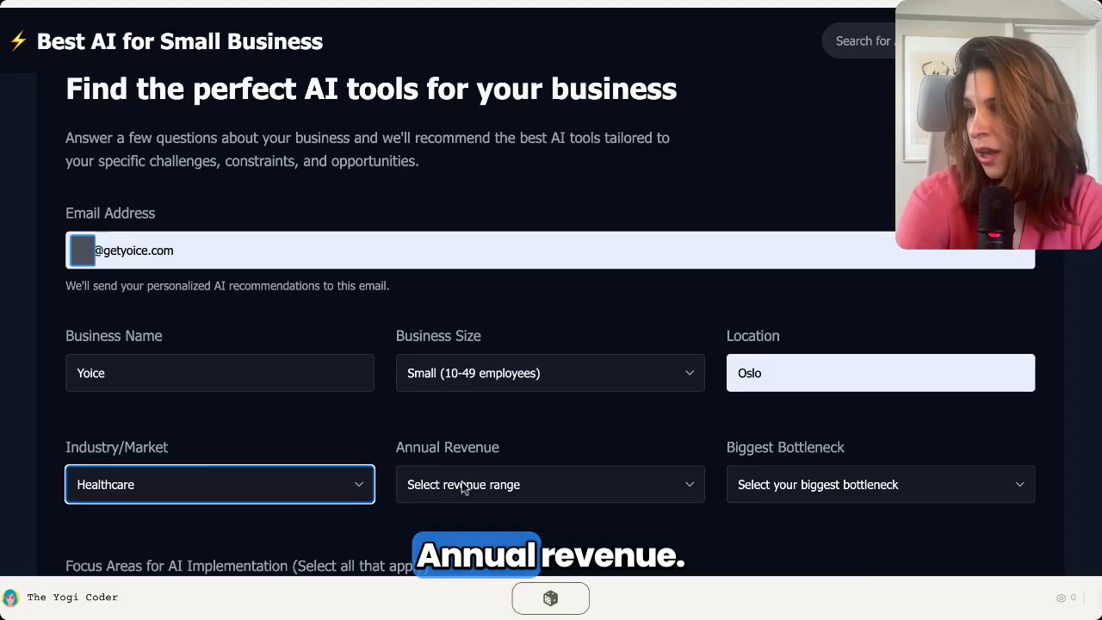
click(619, 489)
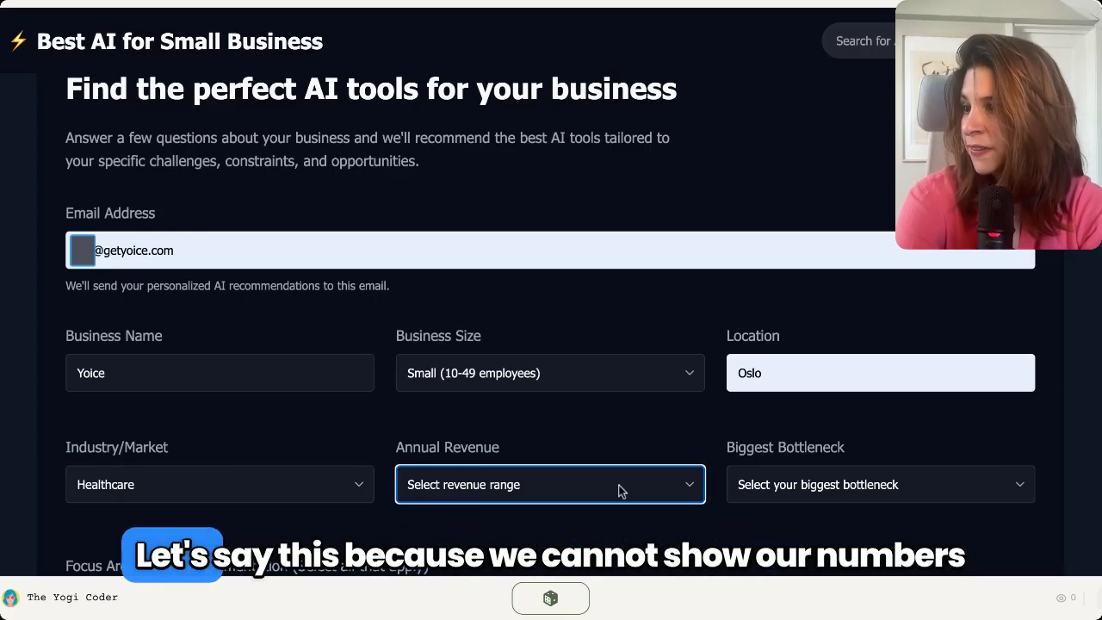
click(619, 503)
- Set the biggest bottleneck to Team Productivity and select the Operations, Product Development and Financial Management focus areas
click(774, 479)
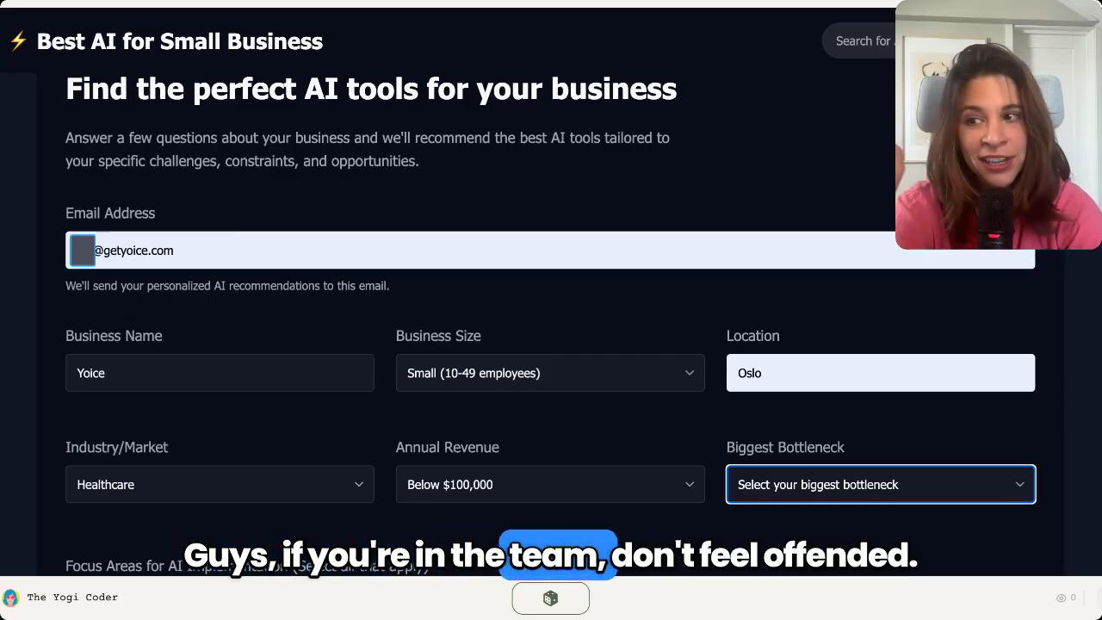
click(738, 425)
scroll(738, 426, down, 2)
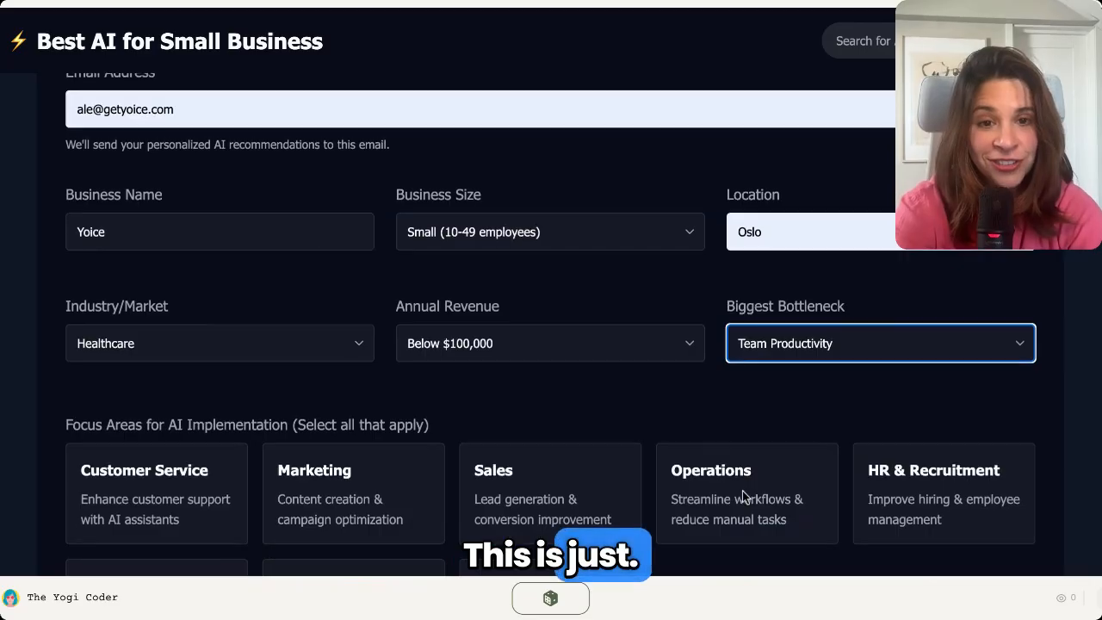
scroll(739, 497, down, 2)
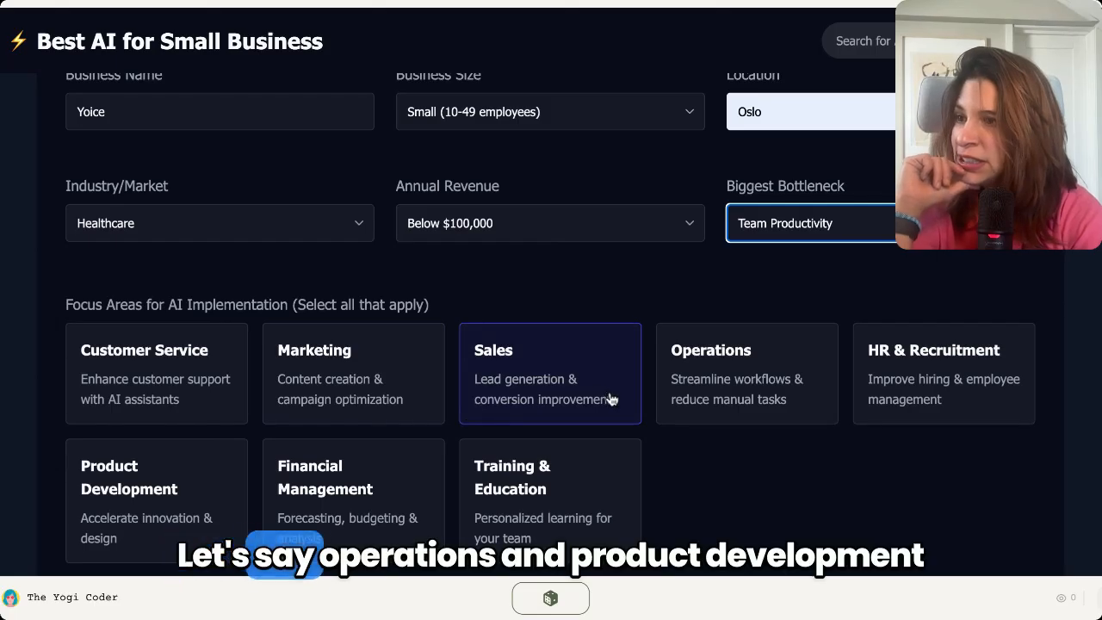
click(753, 416)
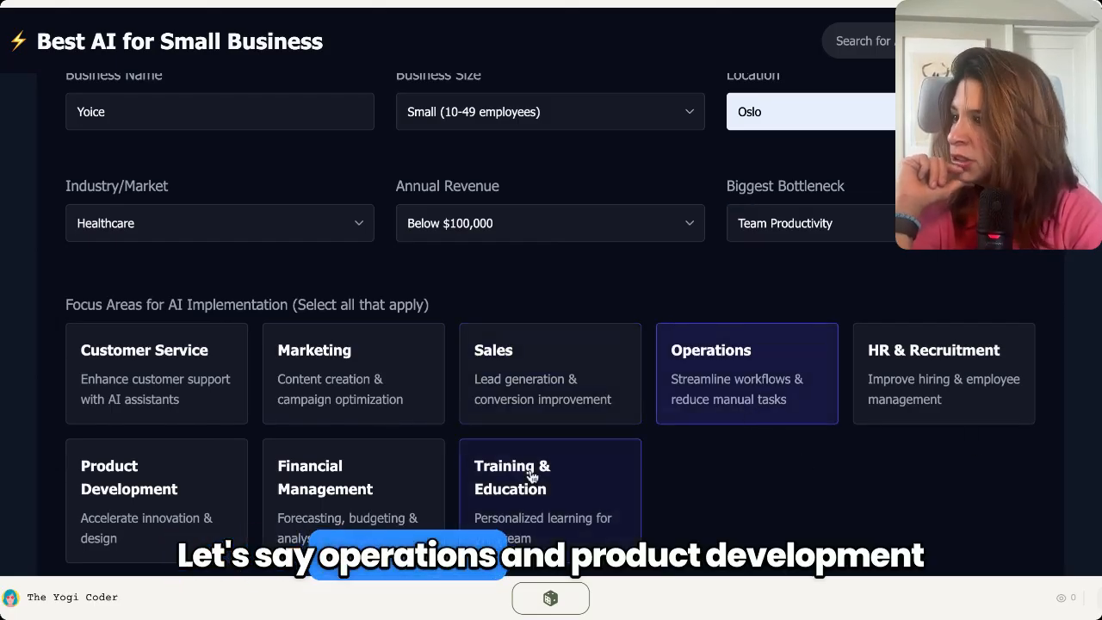
scroll(531, 477, down, 1)
click(138, 417)
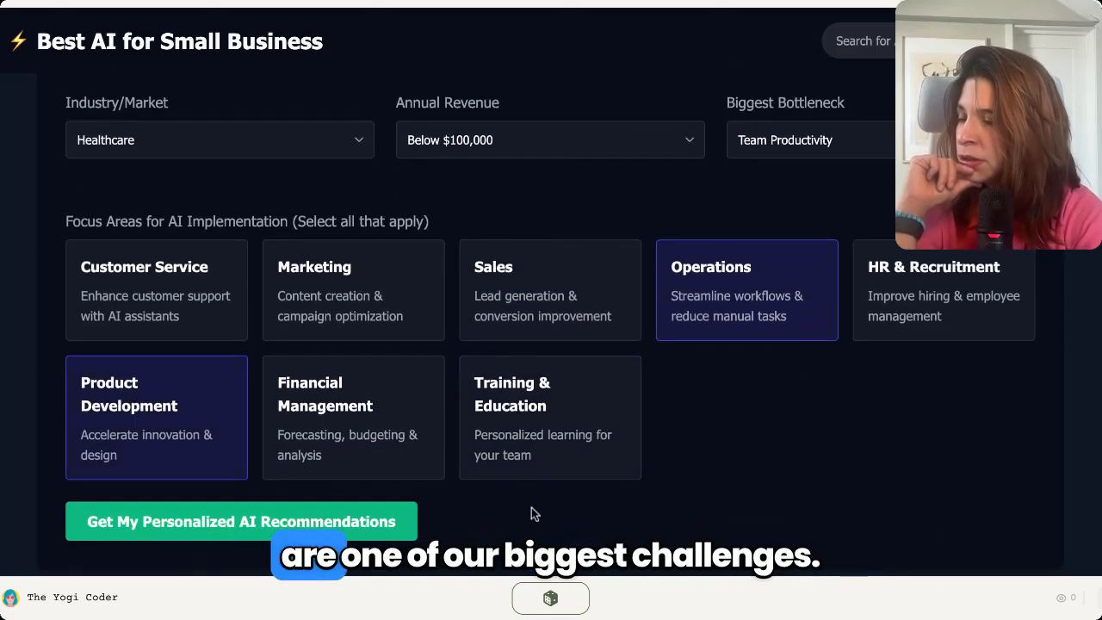
click(324, 449)
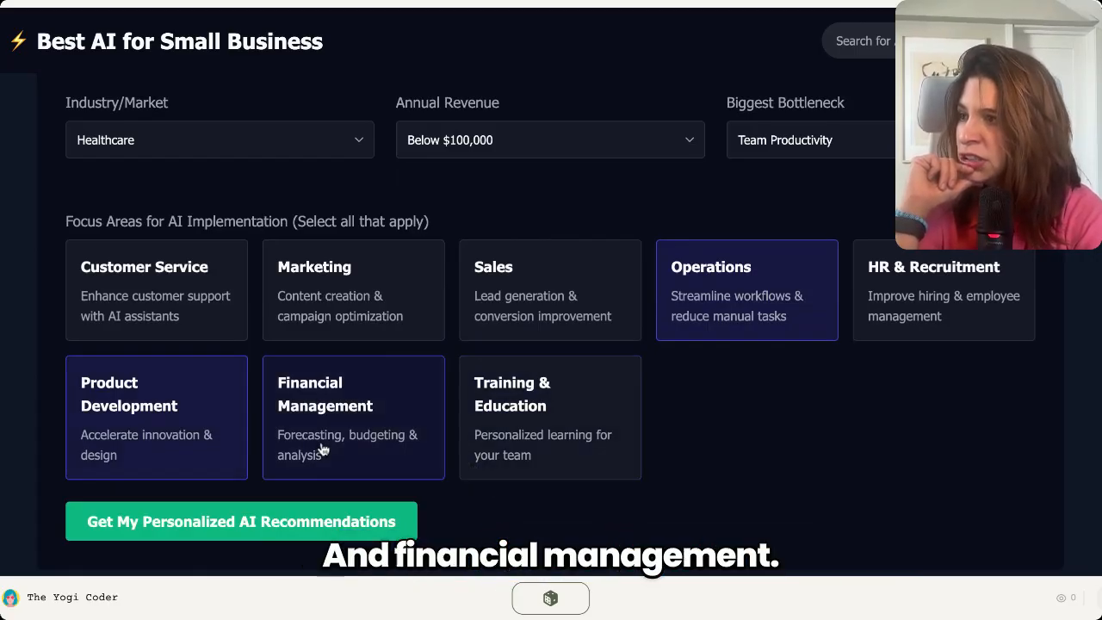
- Submit the completed questionnaire to request personalized AI recommendations
scroll(557, 510, down, 1)
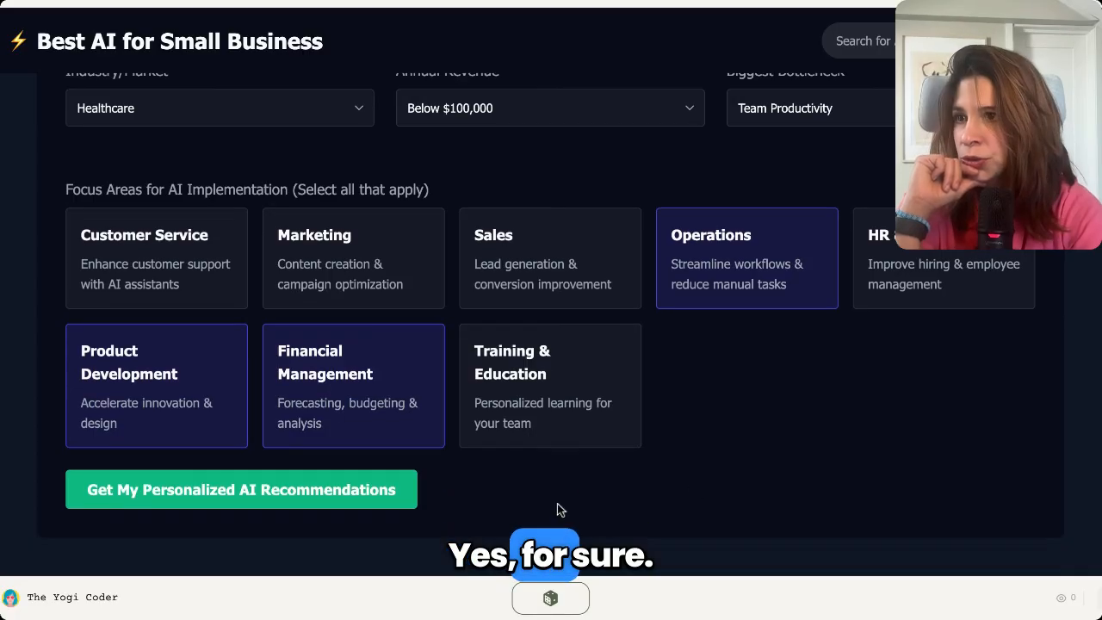
scroll(557, 510, down, 1)
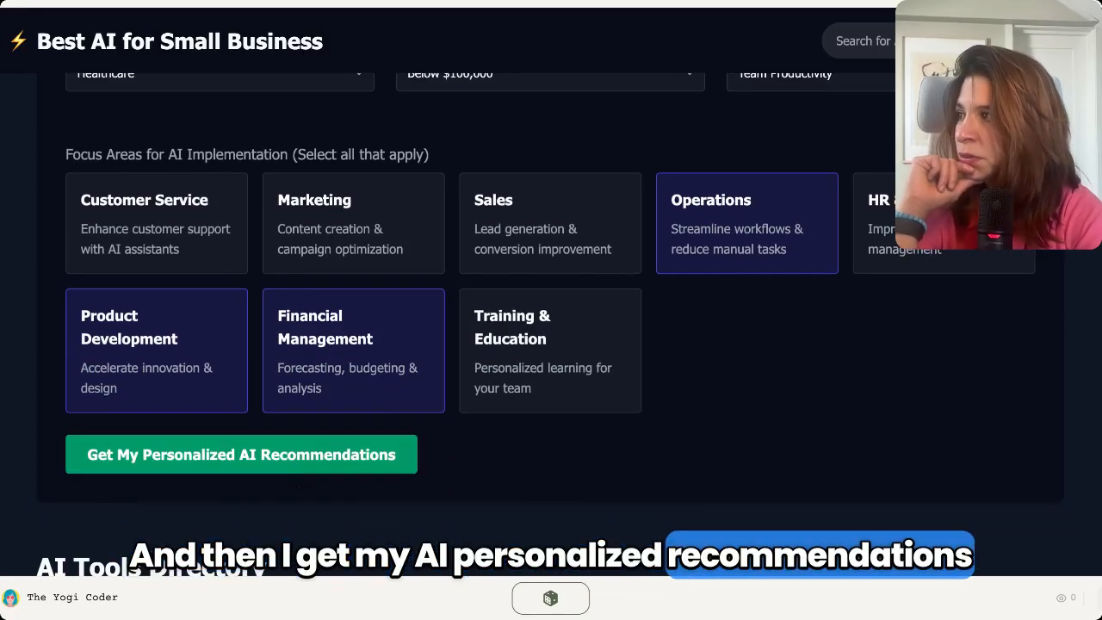
scroll(706, 423, down, 1)
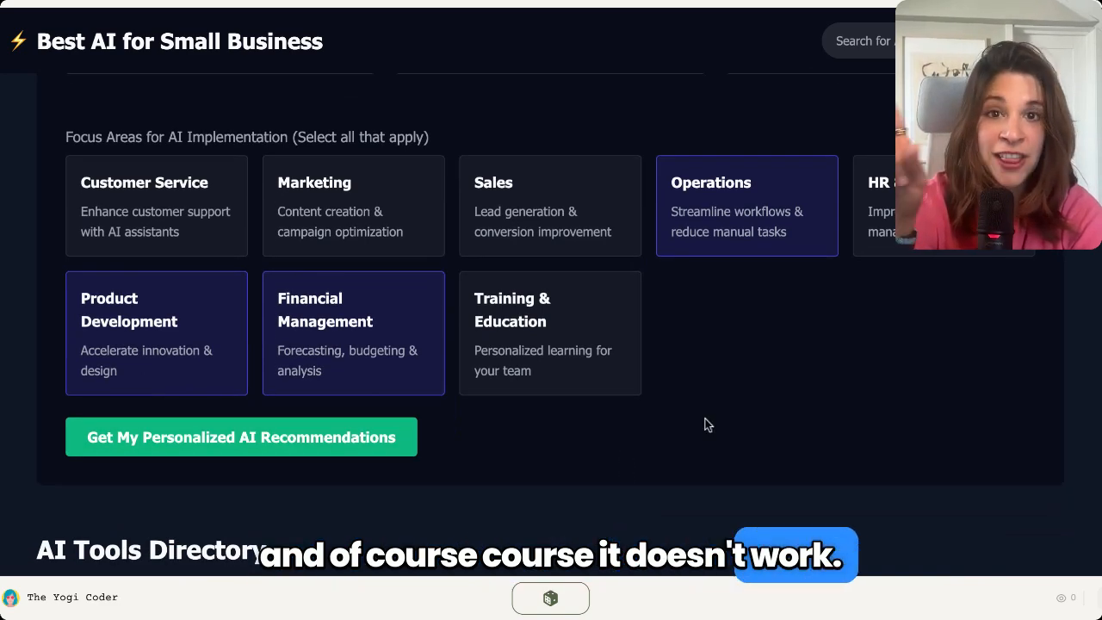
click(342, 440)
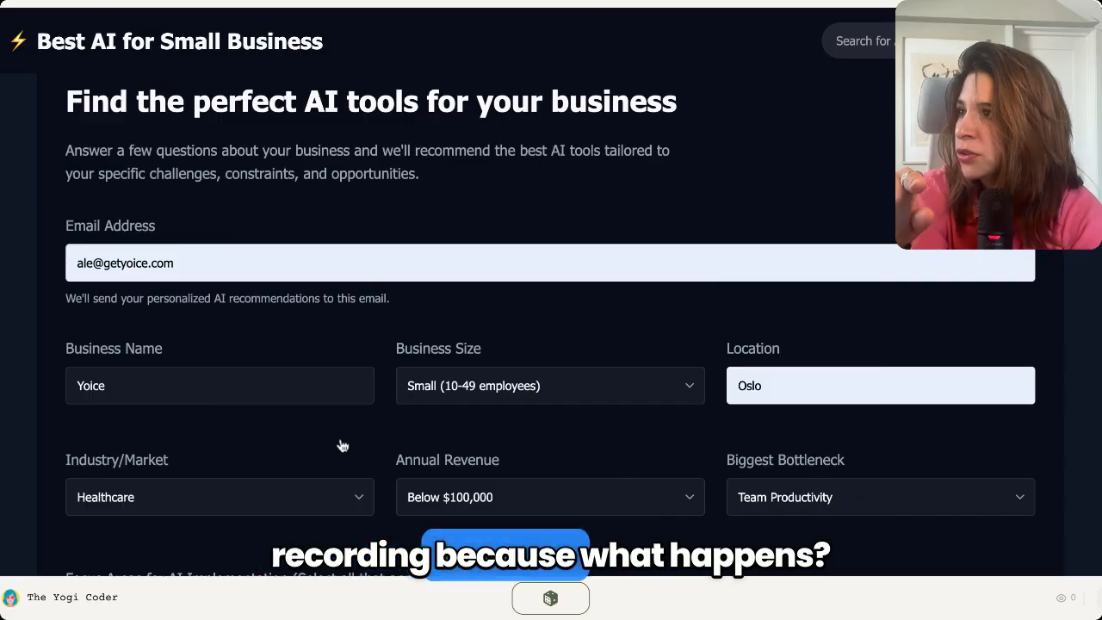
- Check the published page's form, tools directory and subscription section for a response to the submitted questionnaire
scroll(342, 445, up, 3)
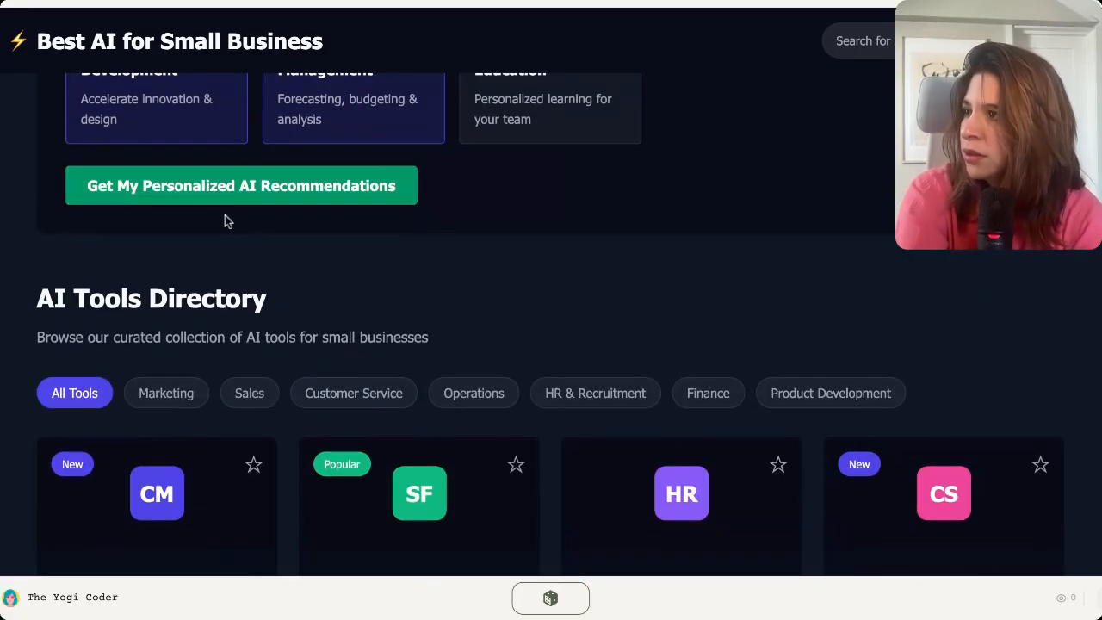
scroll(226, 221, down, 2)
scroll(226, 221, up, 3)
scroll(226, 221, down, 7)
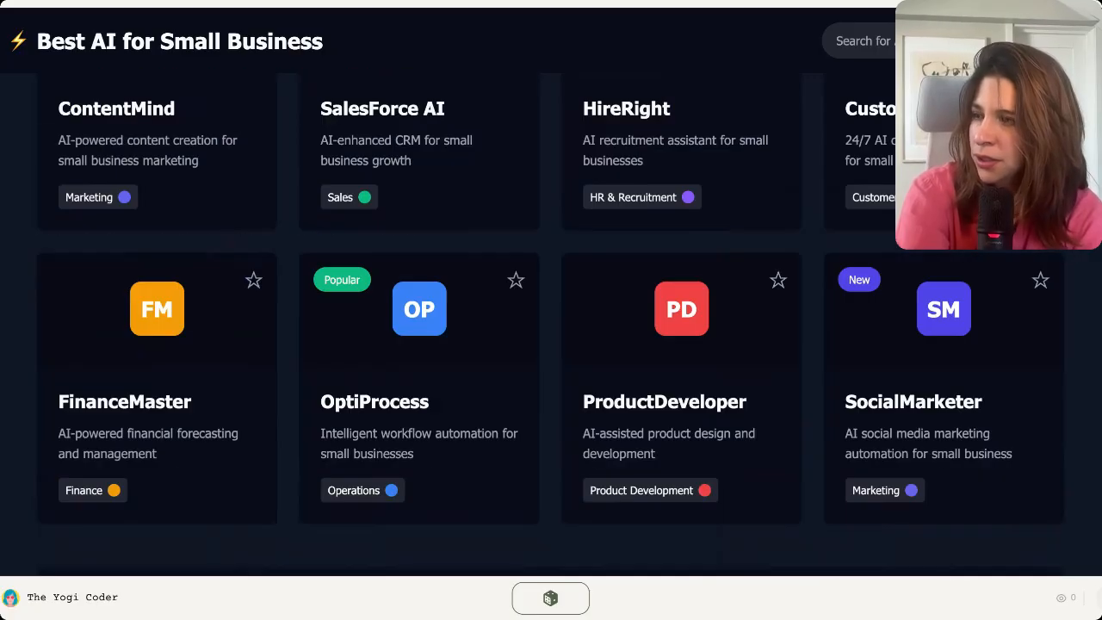
scroll(525, 351, down, 4)
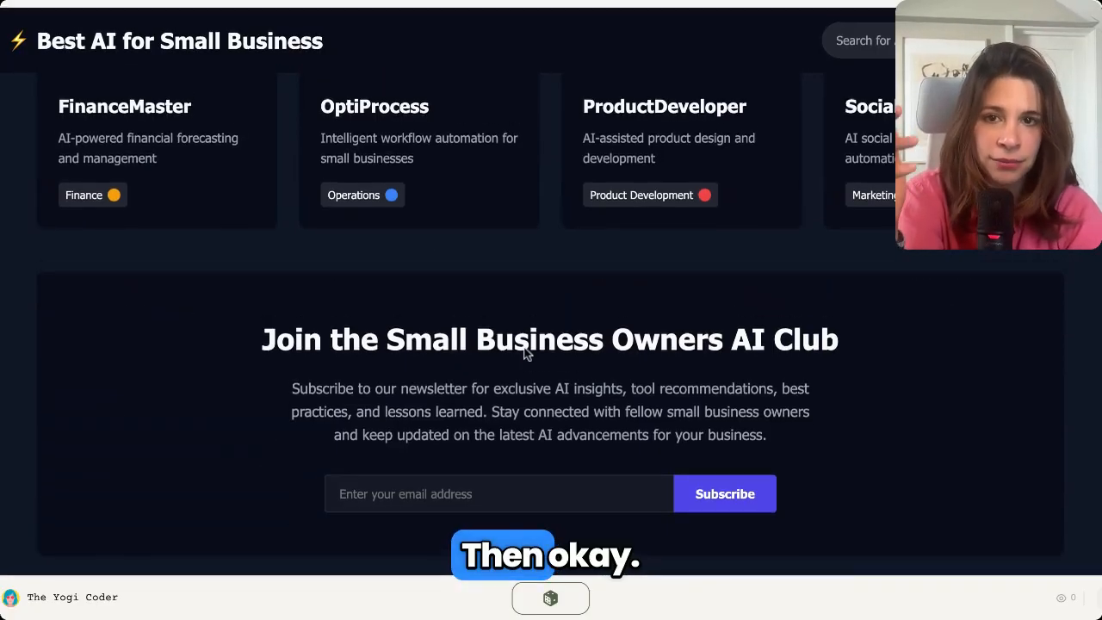
scroll(525, 351, up, 15)
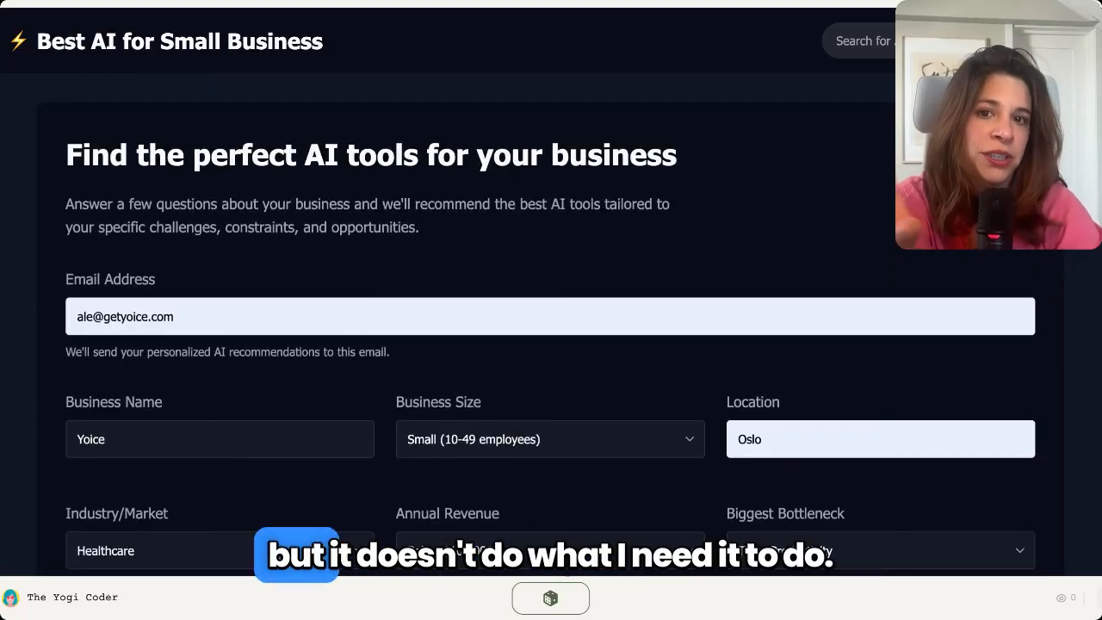
scroll(552, 327, down, 10)
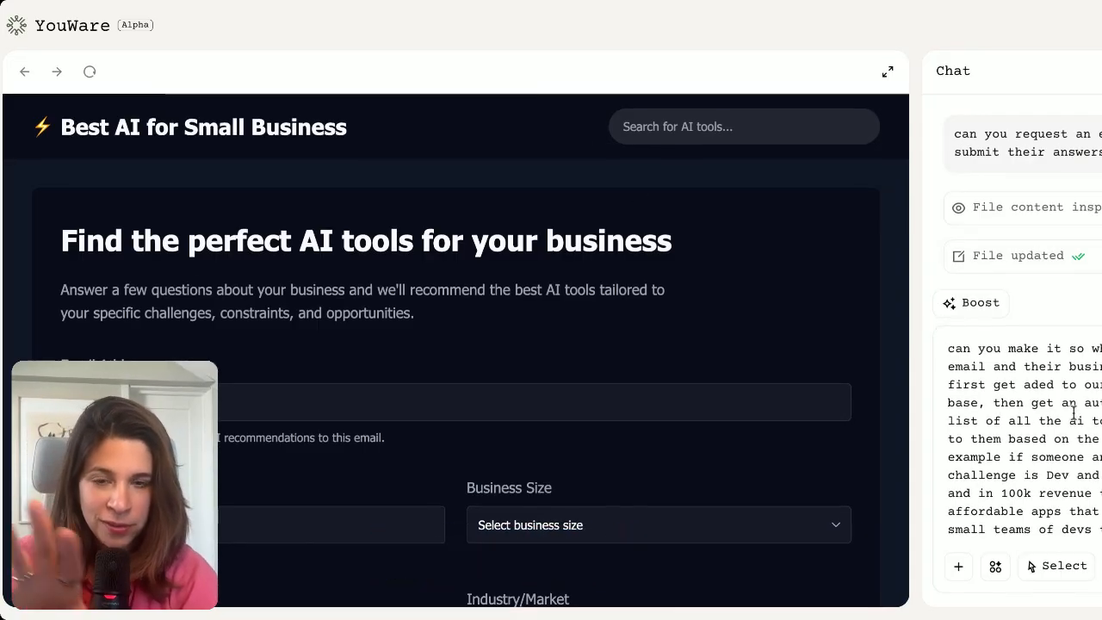
- Revise the subscriber clause of the chat prompt to read "email subscribers so we collect that data into our data base"
drag(1024, 353, 1101, 406)
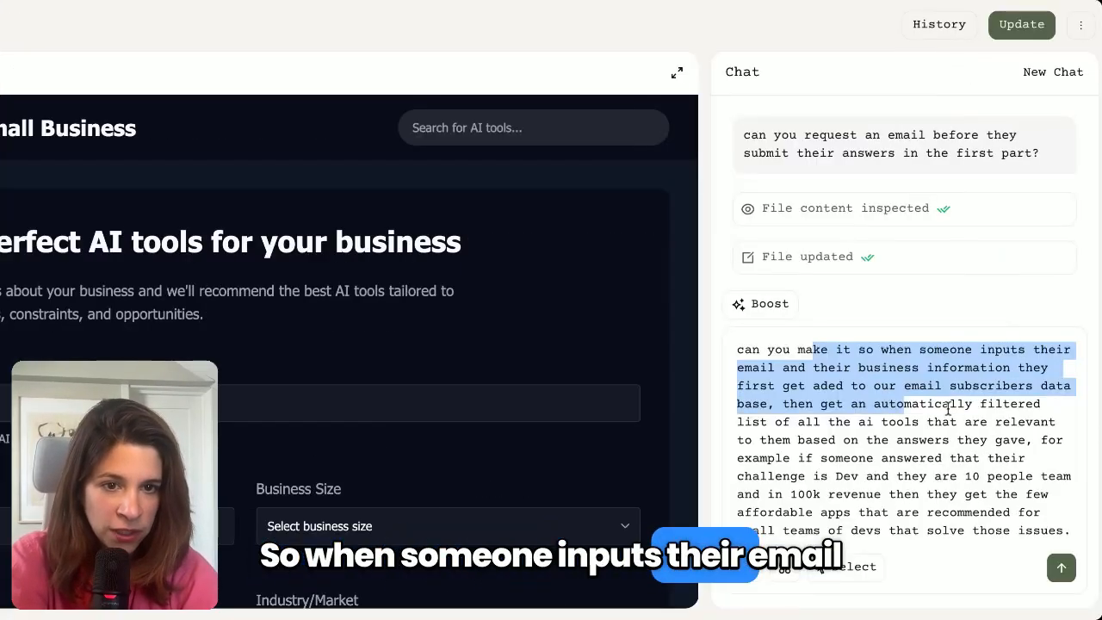
click(944, 406)
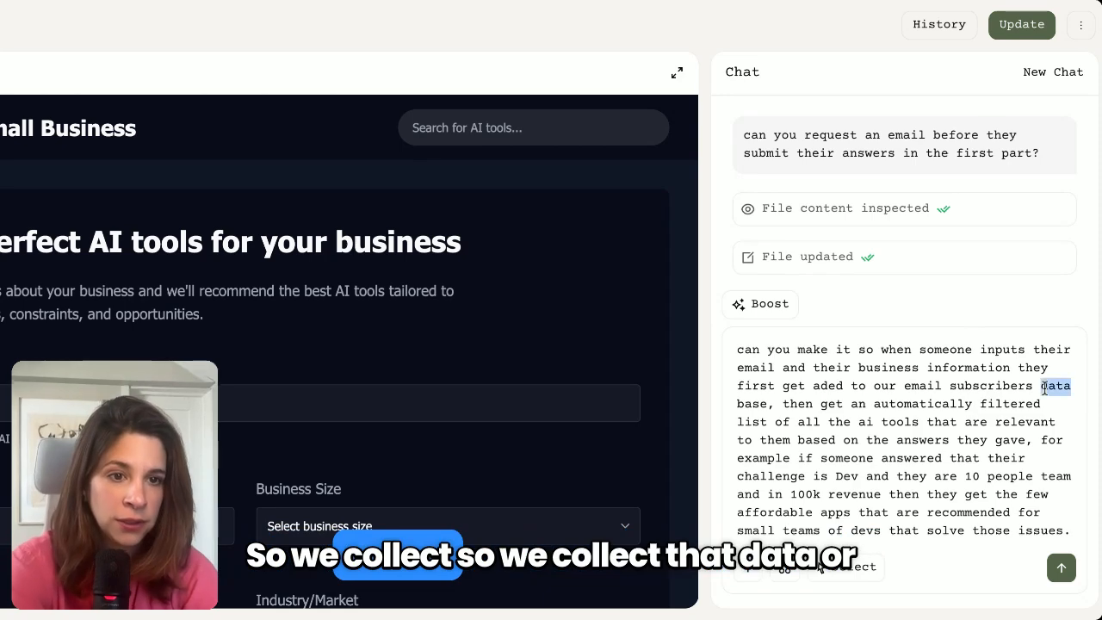
text(so we collect )
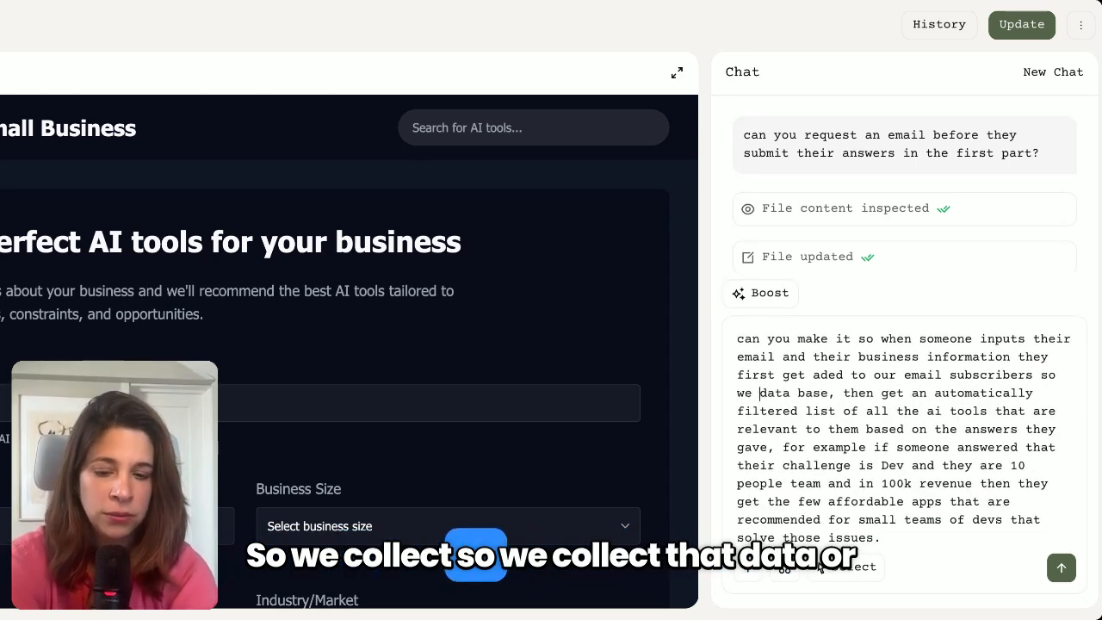
text(that da)
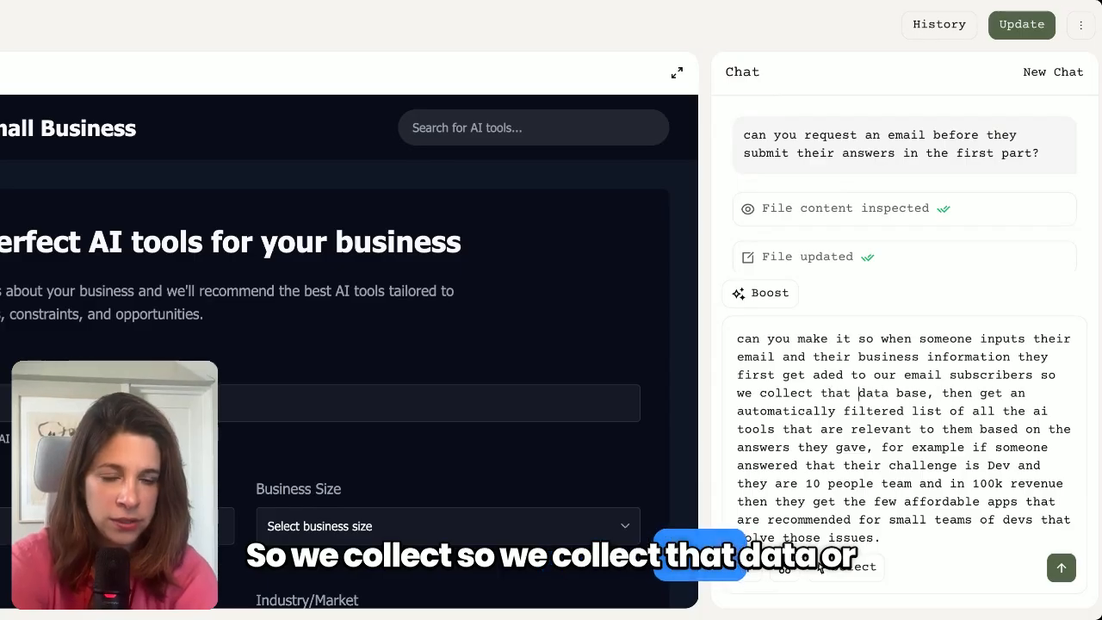
text(ta into our data)
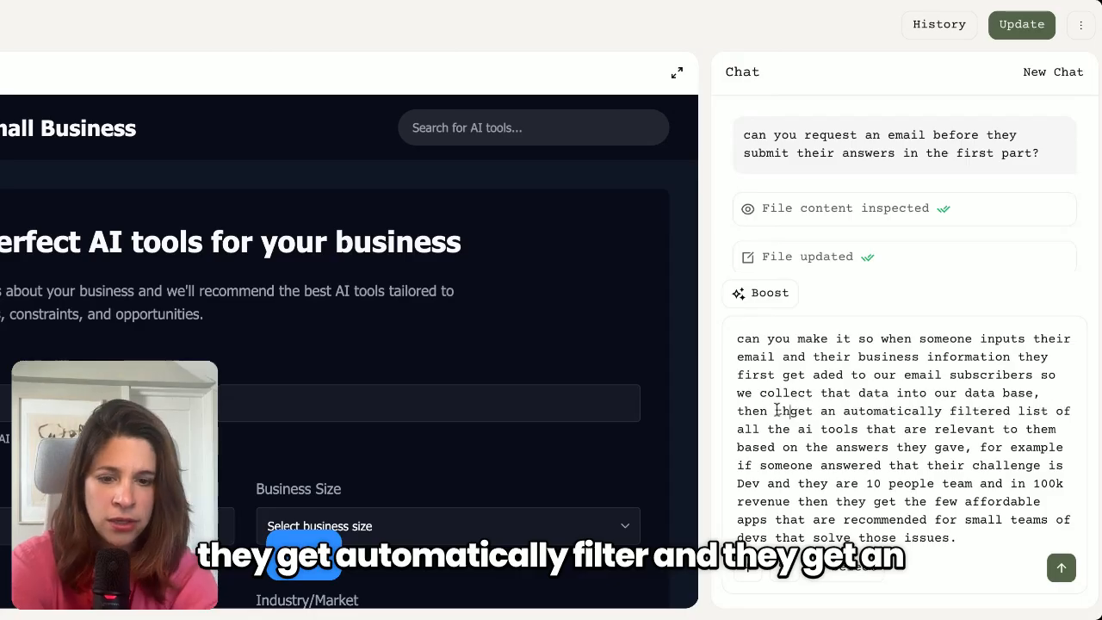
- Reword the prompt's next clause to begin "& they get an automatically filtered list"
text(ey )
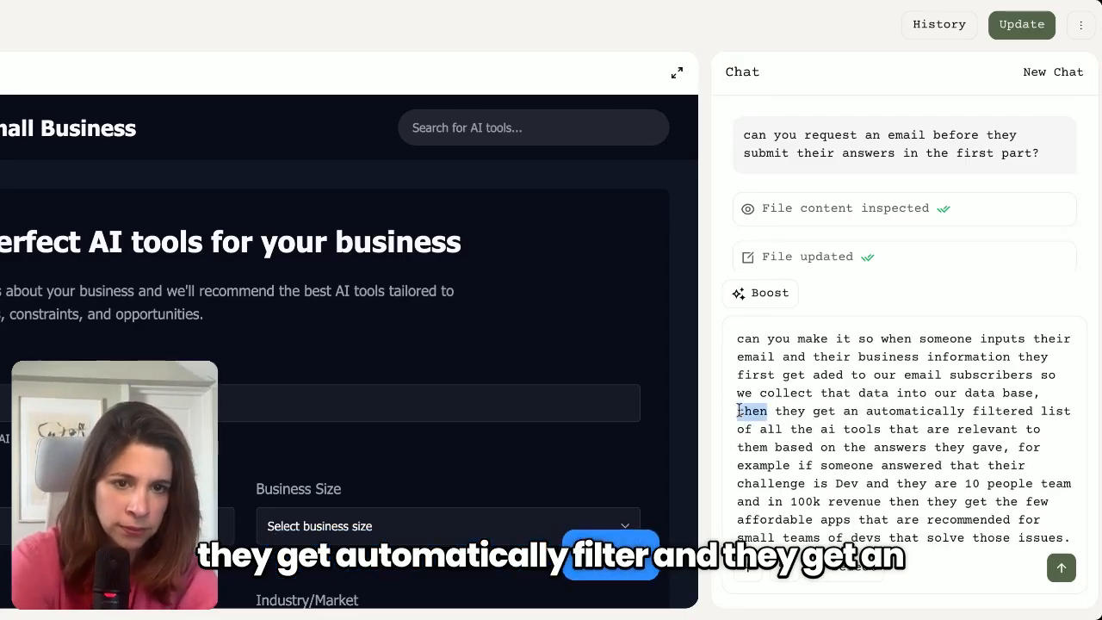
text(&)
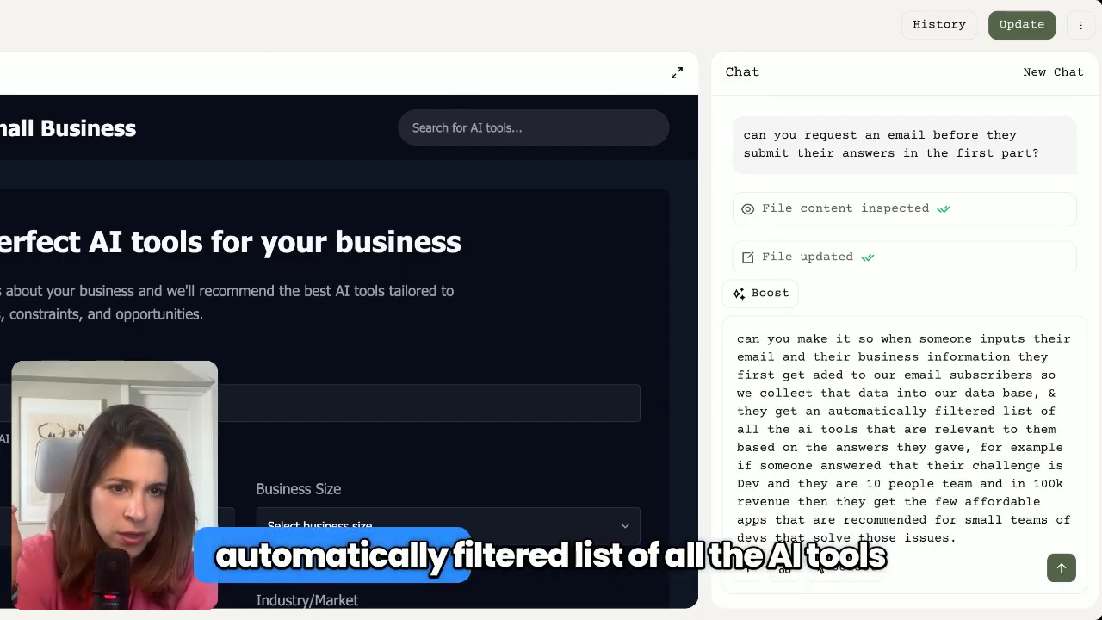
click(1056, 412)
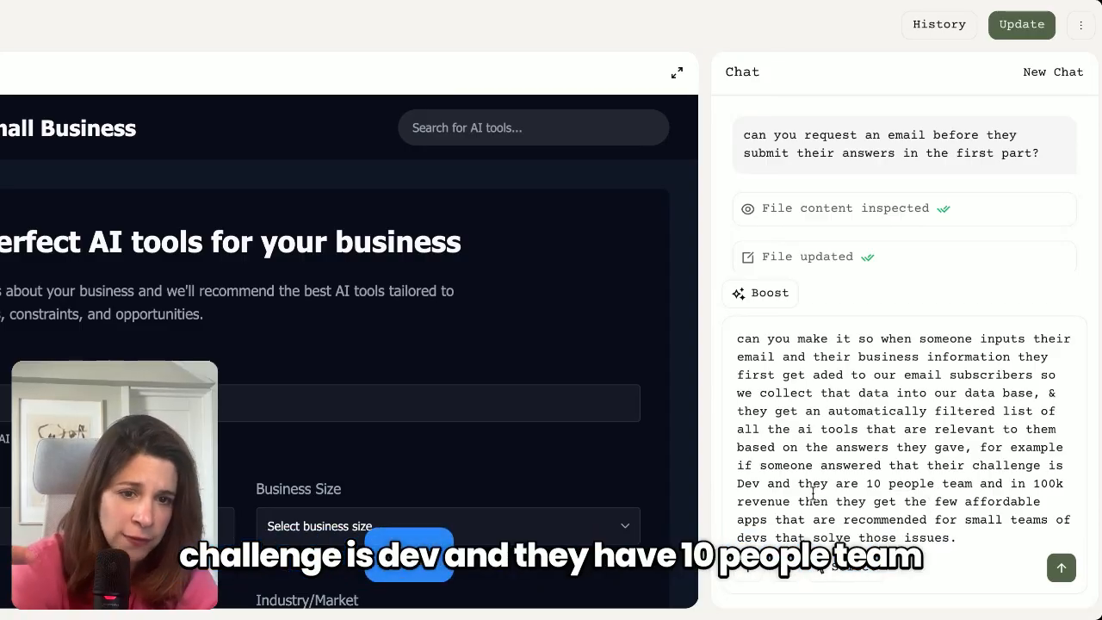
- Reread the prompt's example about a 10-person Dev team with 100k revenue and send the prompt
drag(826, 469, 856, 504)
triple_click(856, 504)
click(858, 522)
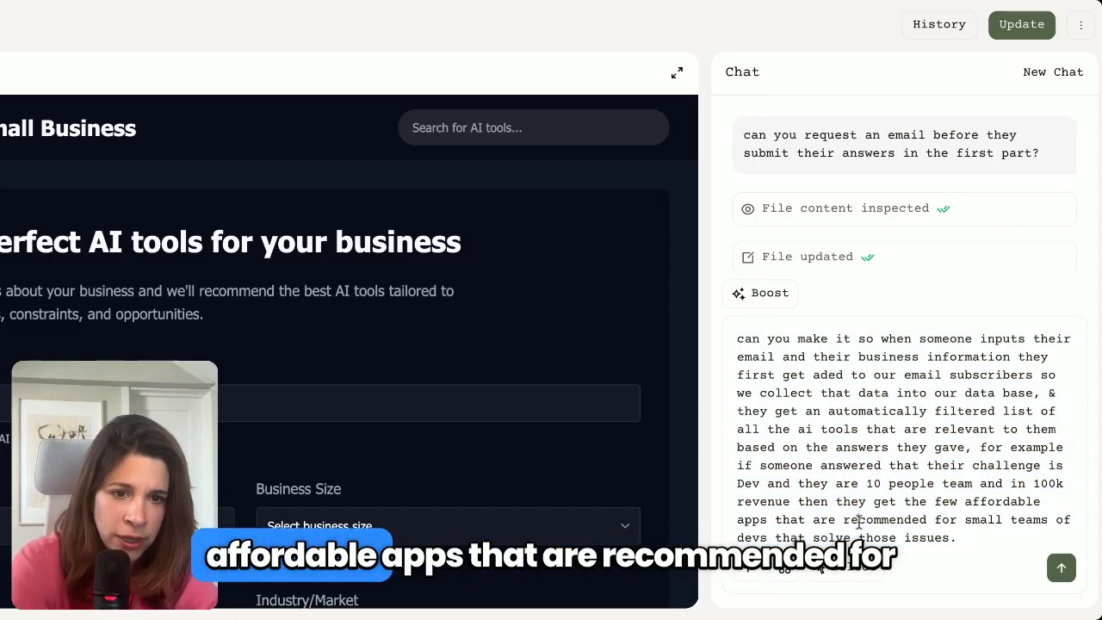
scroll(860, 523, down, 1)
triple_click(908, 527)
click(992, 531)
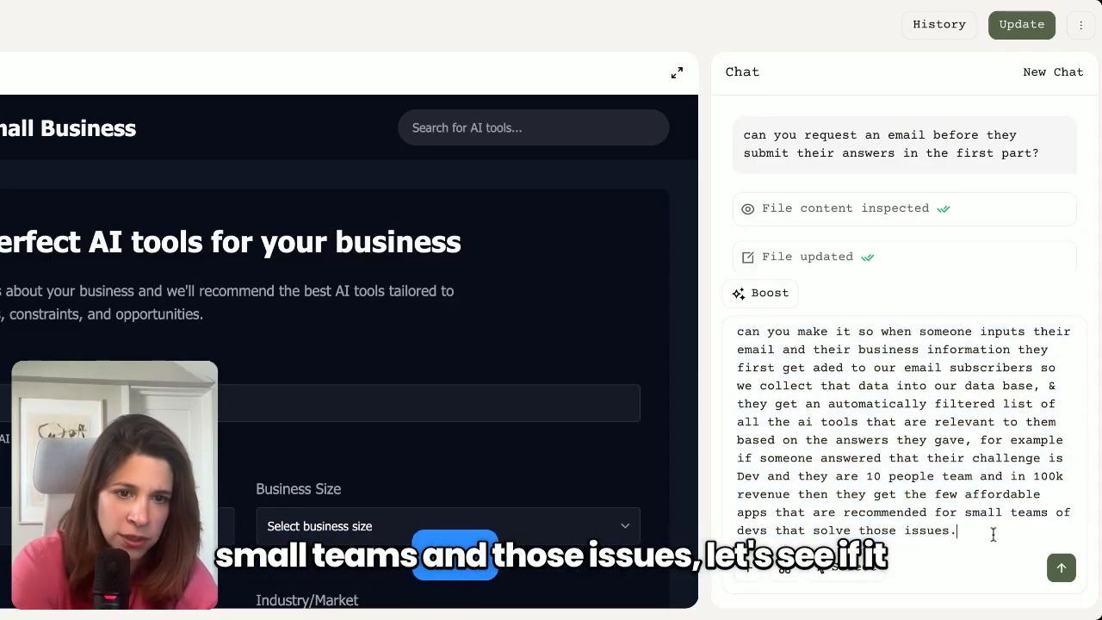
key(Return)
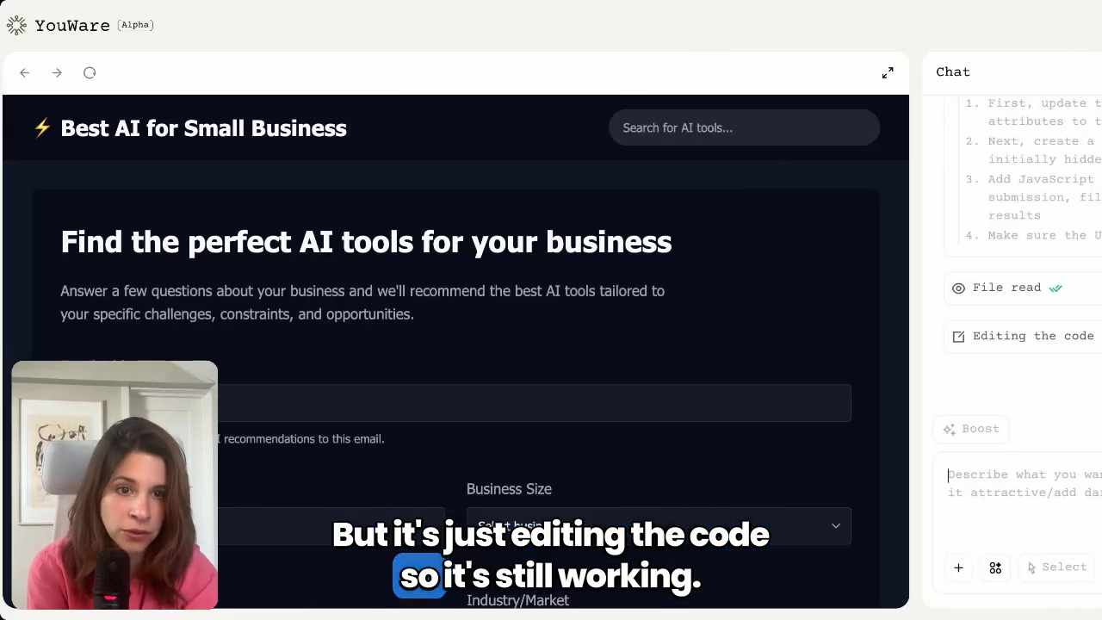
scroll(790, 404, down, 10)
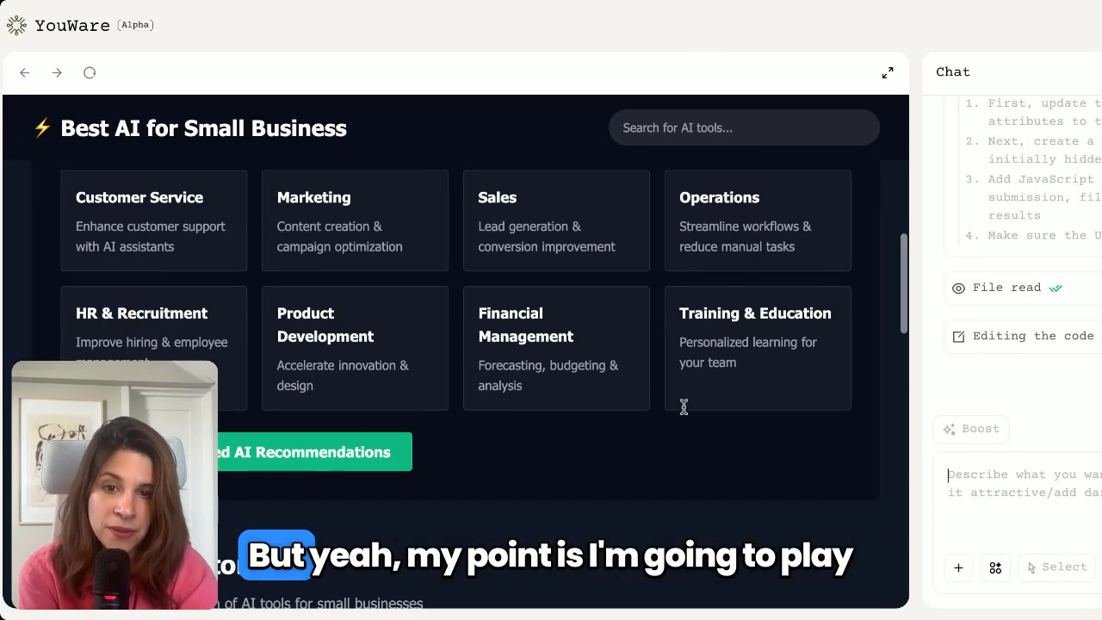
scroll(684, 407, down, 4)
scroll(681, 408, up, 5)
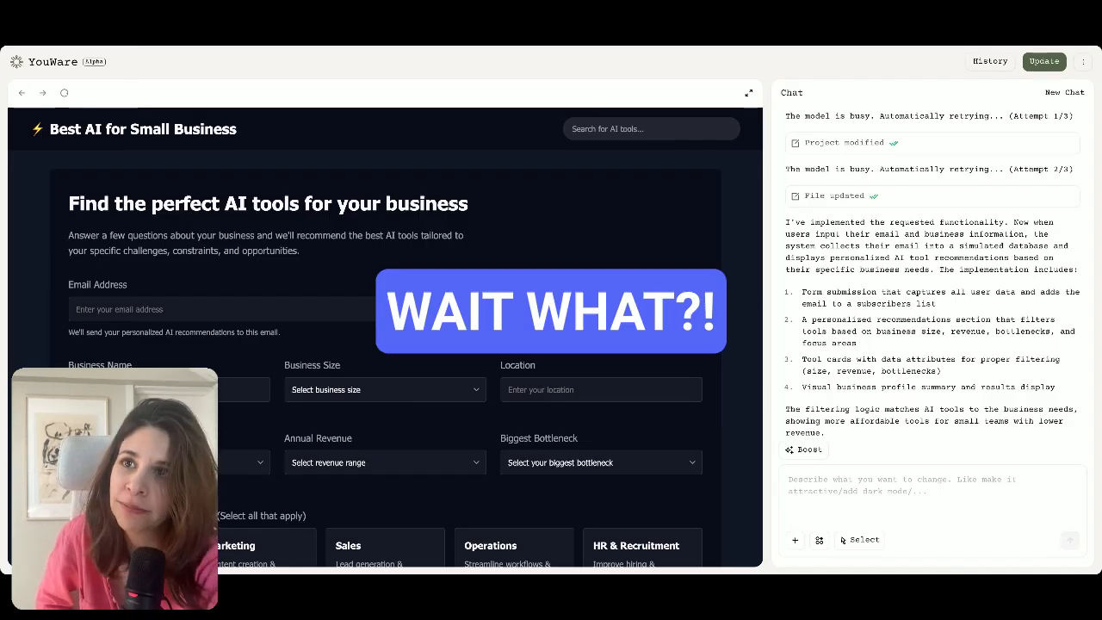
- Publish the updated project and open its live page
click(1044, 61)
click(680, 281)
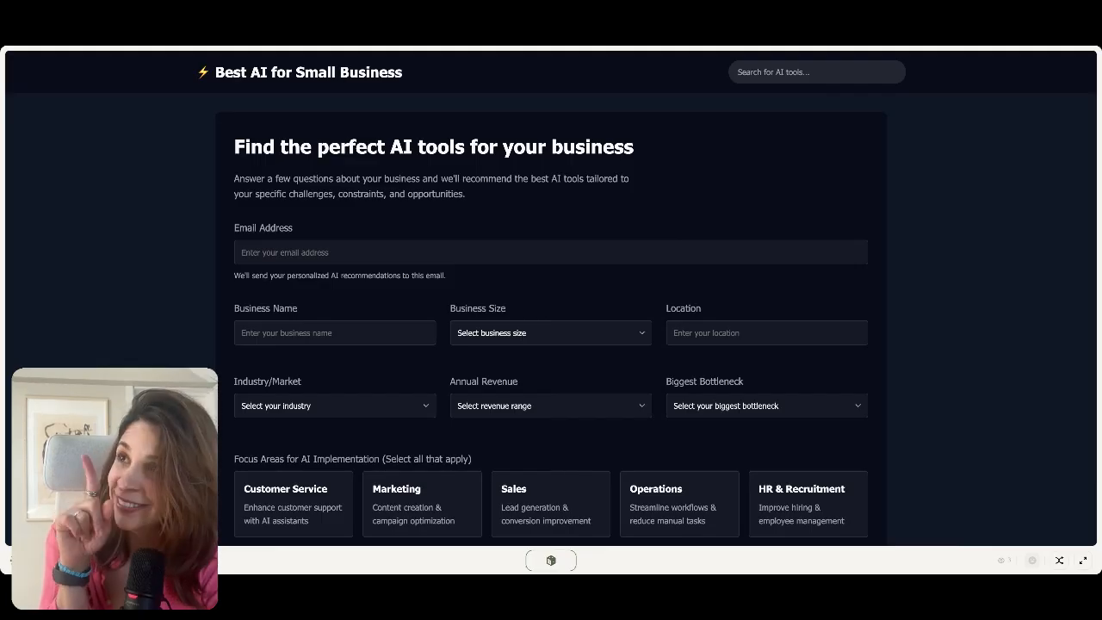
- Fill in the email address, the business name MAAPLE AS and the business size Micro (1-9 employees)
click(544, 252)
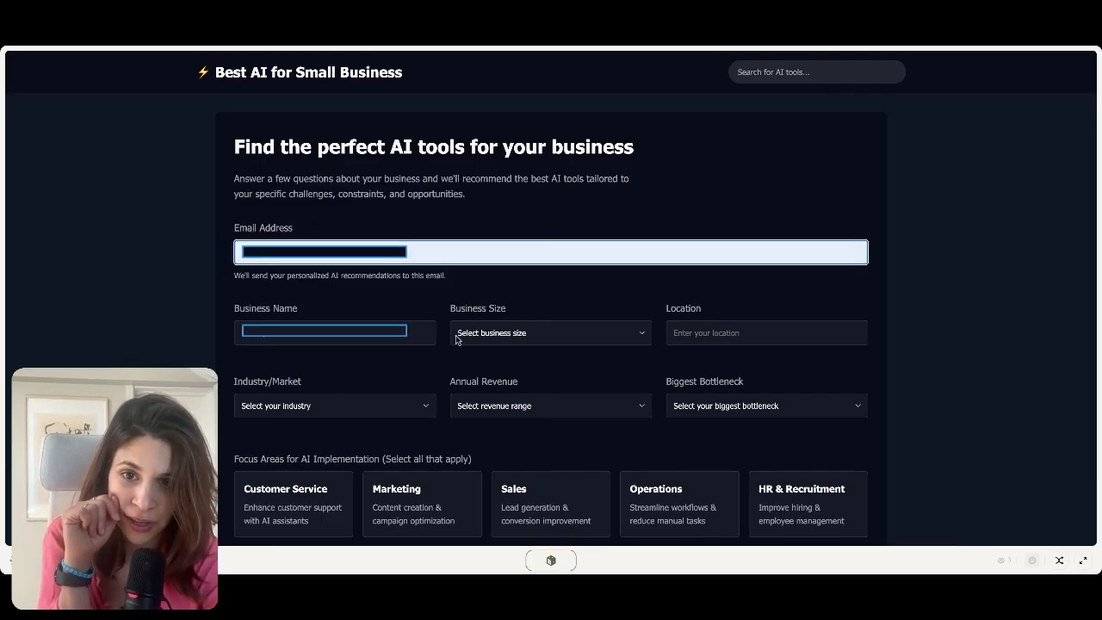
click(314, 340)
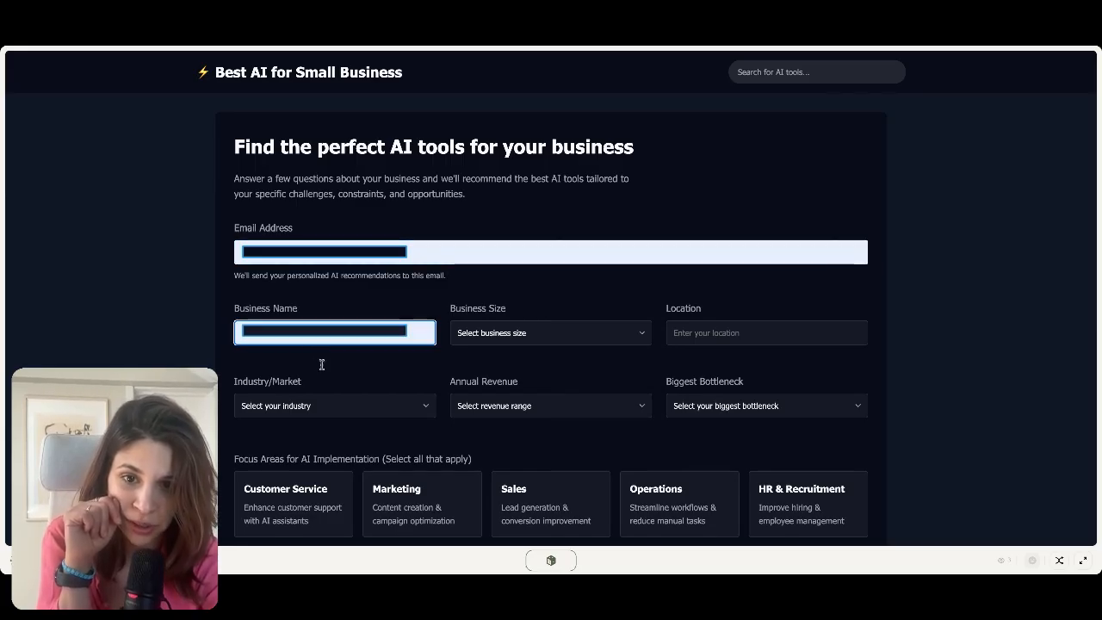
click(480, 337)
click(517, 353)
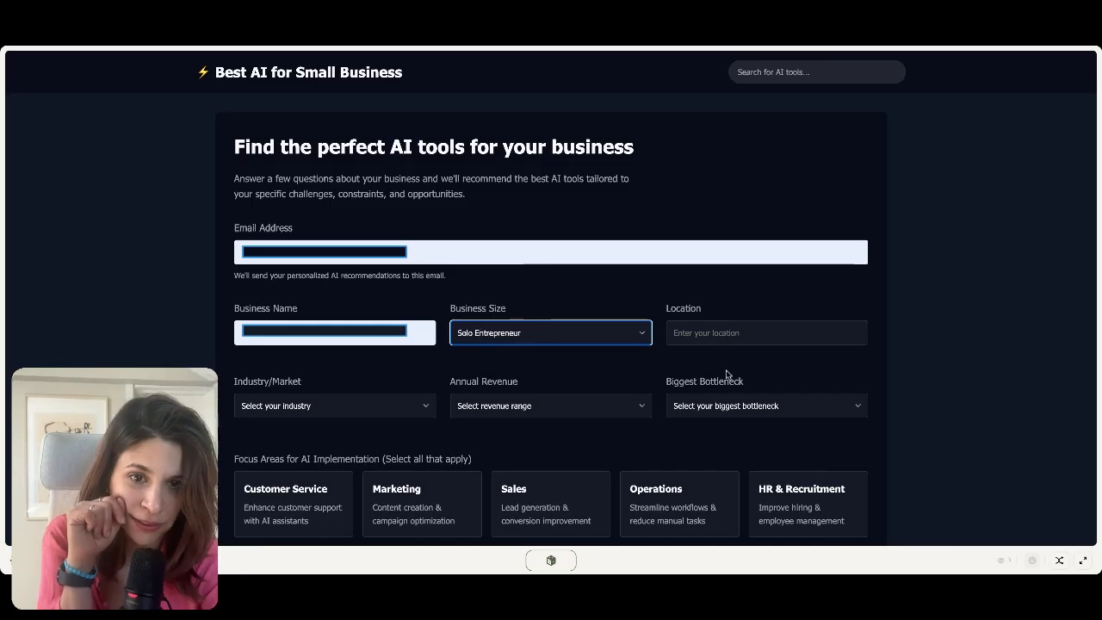
click(603, 332)
click(600, 339)
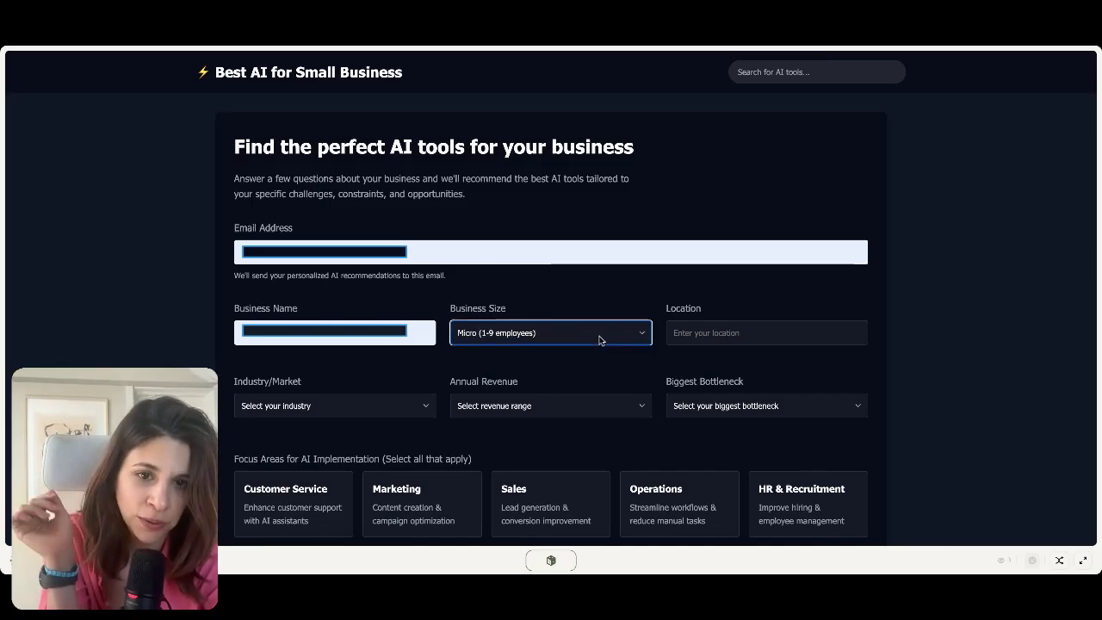
- Set the location to Oslo, the industry to Healthcare and the annual revenue to $100,000 - $500,000
click(689, 341)
text(Oslo)
click(393, 410)
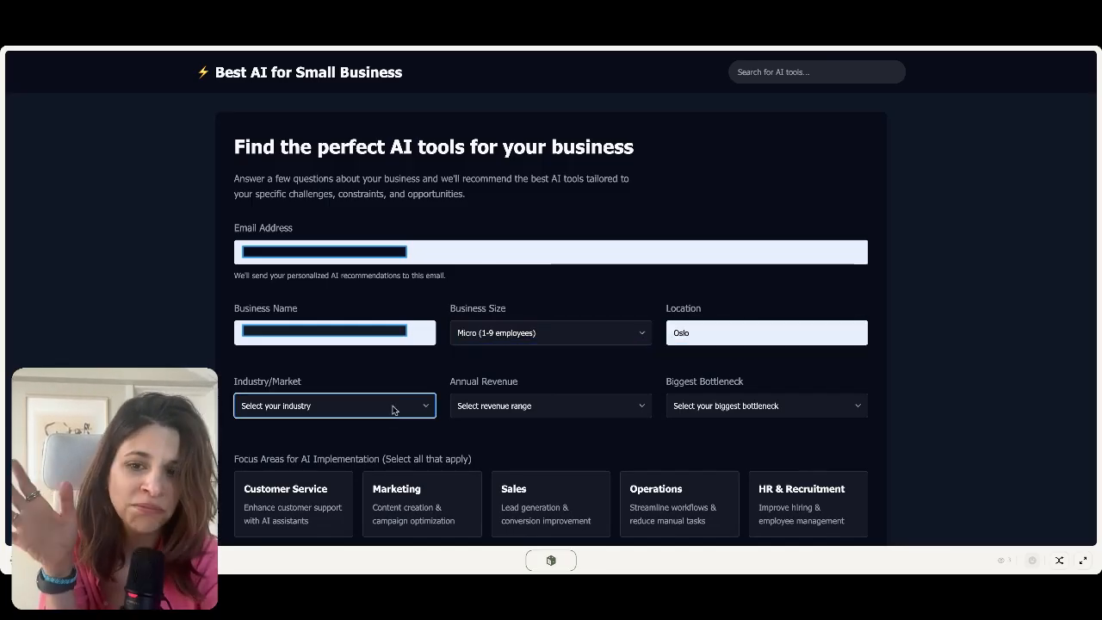
click(394, 410)
click(477, 415)
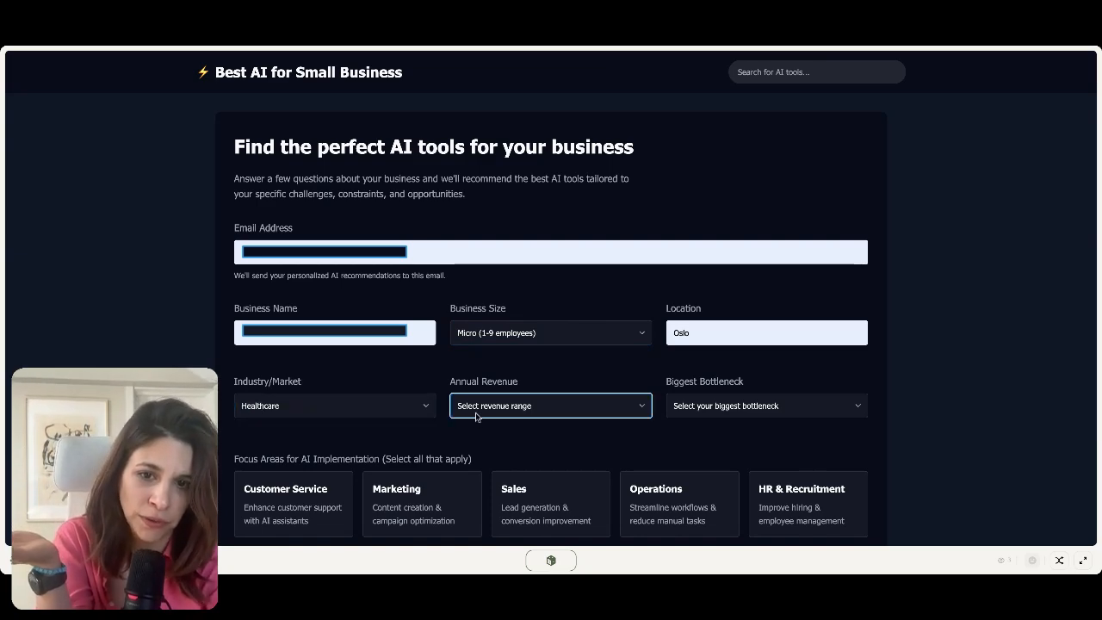
click(478, 418)
- Set the biggest bottleneck to Time Management and select the Marketing, Operations, Product Development and Financial Management focus areas
click(750, 402)
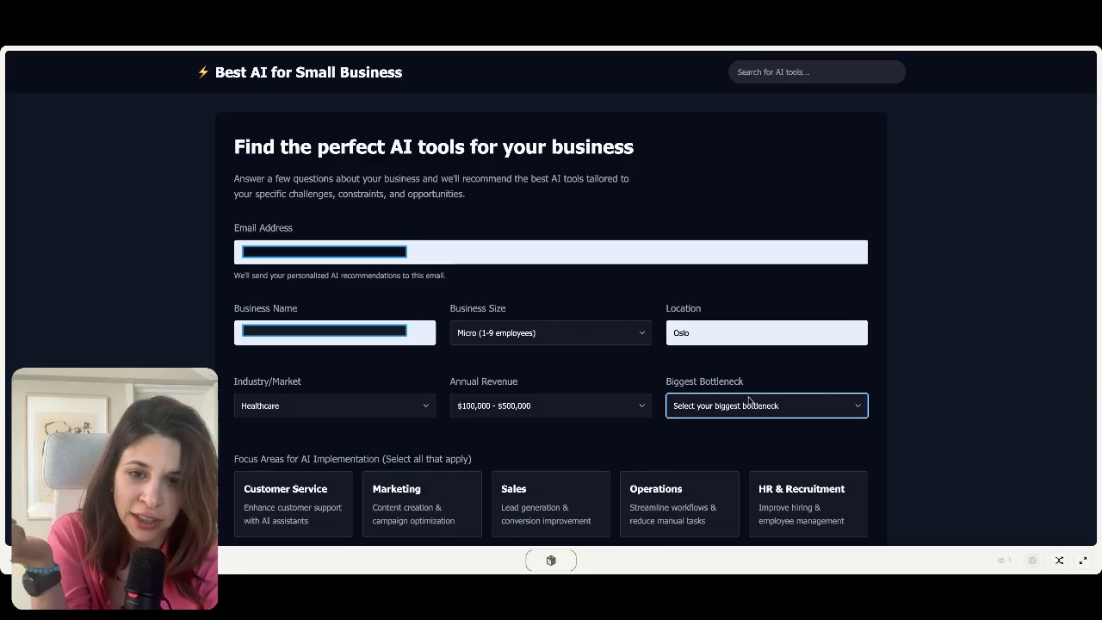
click(750, 431)
scroll(465, 475, down, 2)
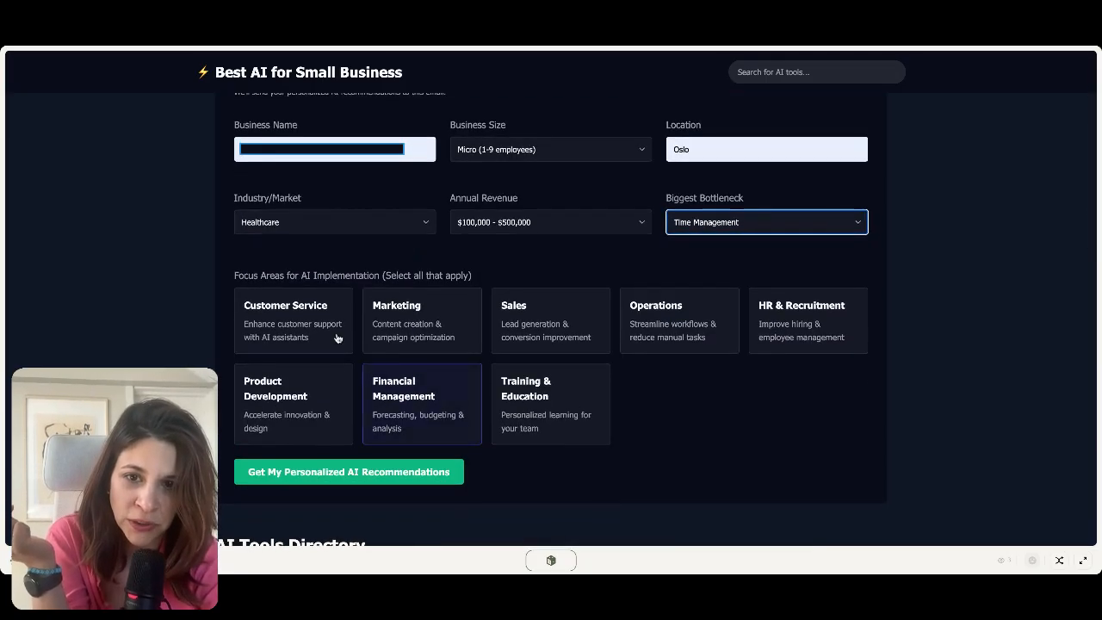
click(382, 332)
click(667, 320)
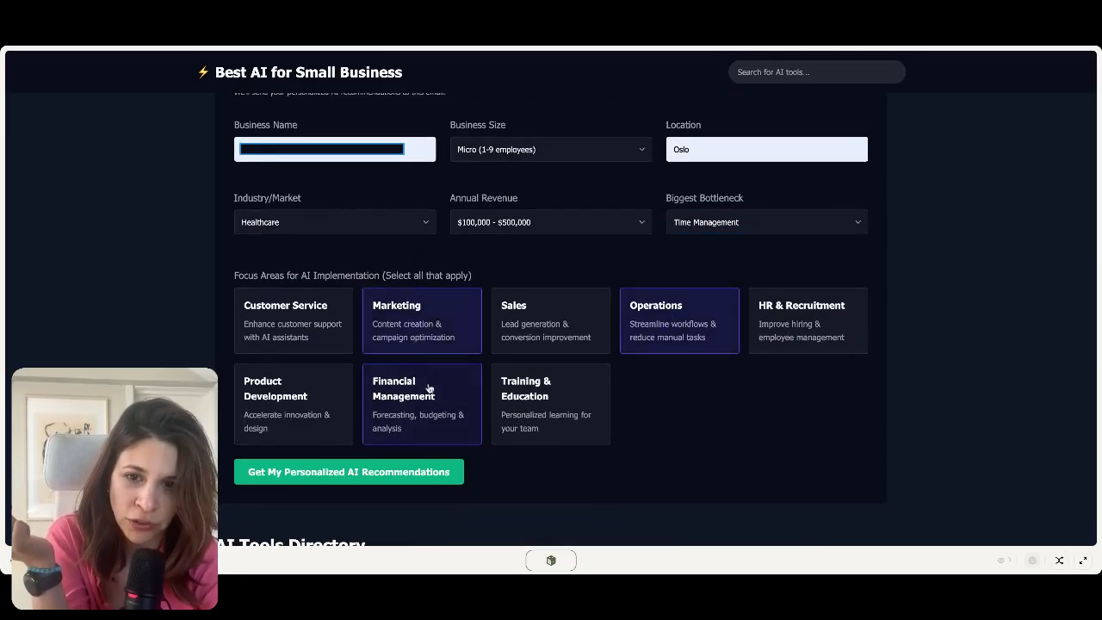
click(261, 412)
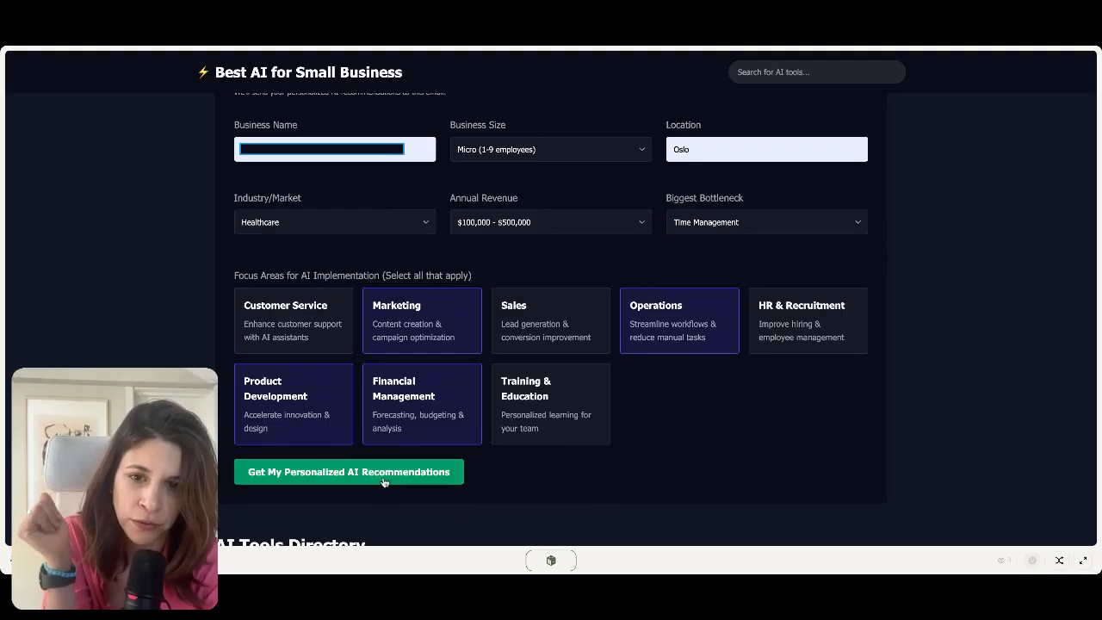
- Submit the questionnaire and review the business profile and personalized AI tool recommendations
click(384, 474)
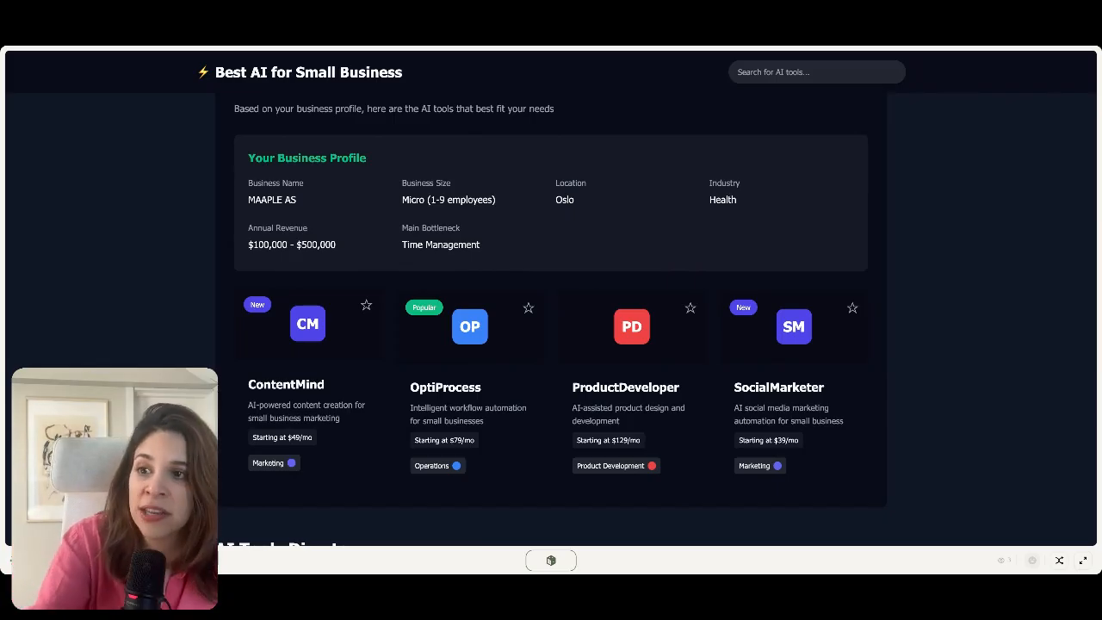
scroll(378, 285, down, 3)
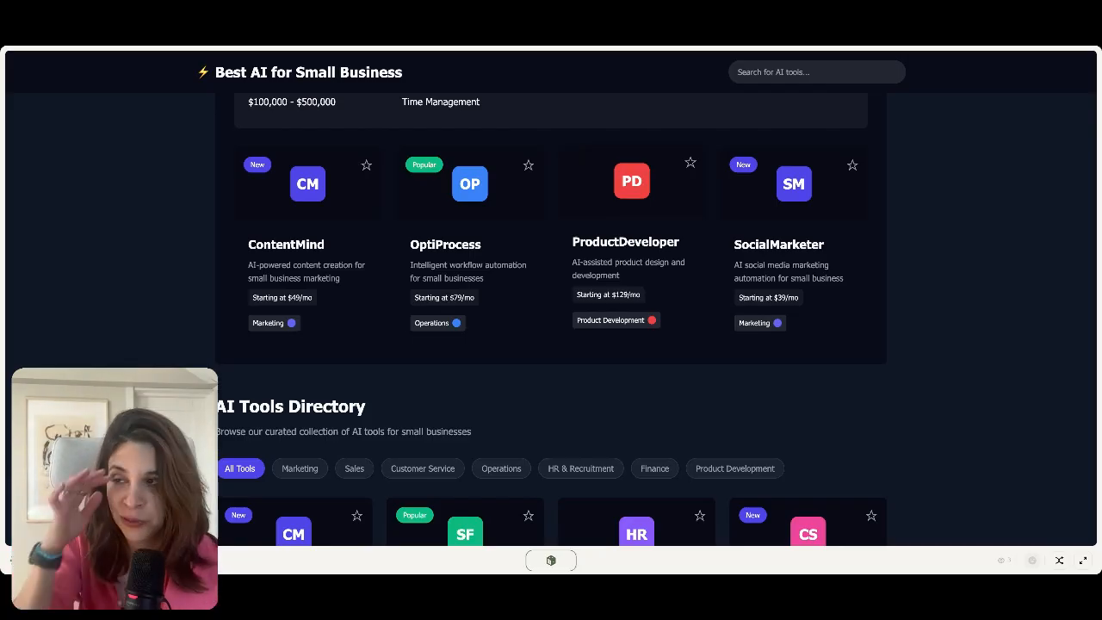
scroll(551, 318, up, 2)
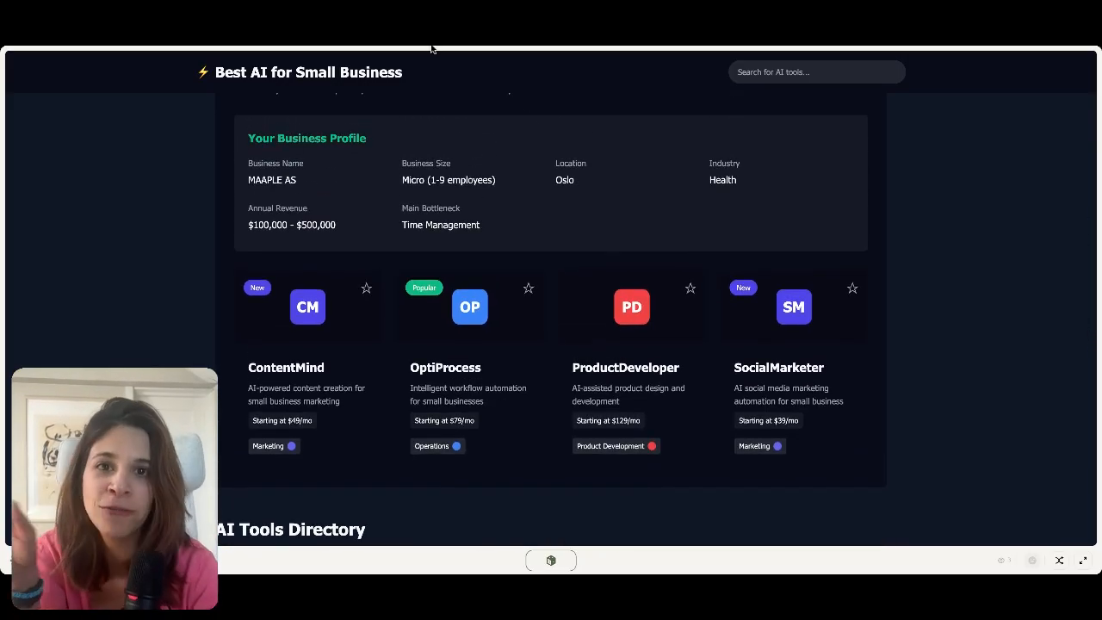
scroll(521, 285, up, 10)
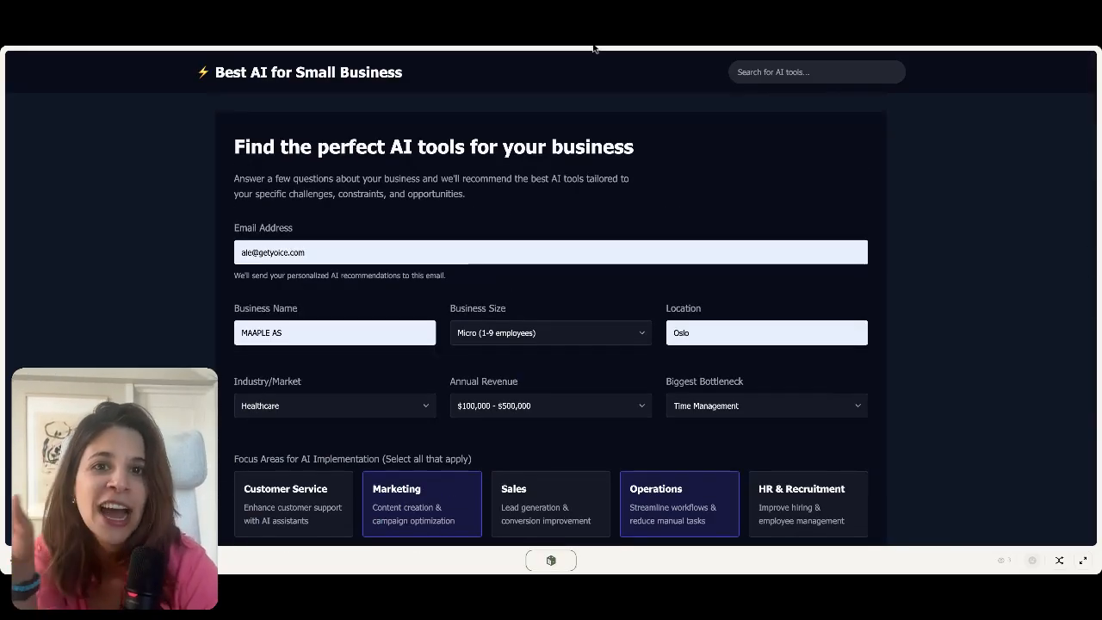